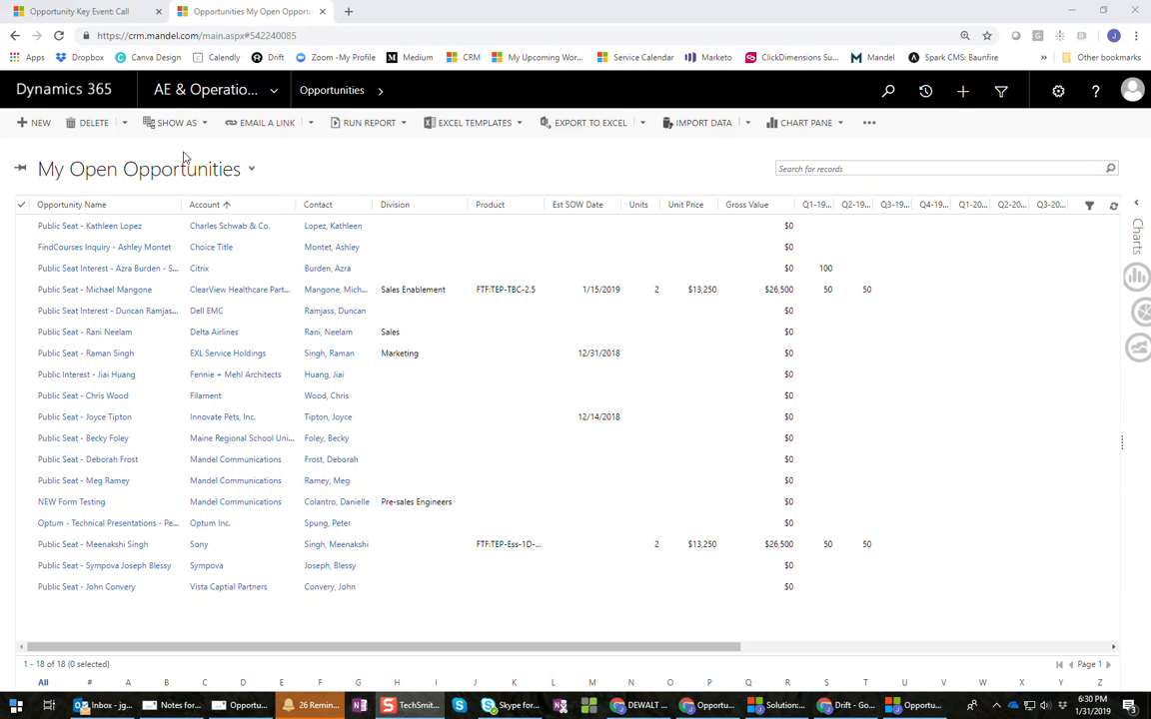
- Create a new record from the My Open Opportunities list with + NEW
{"action": "left_click", "coordinate": [40, 124]}
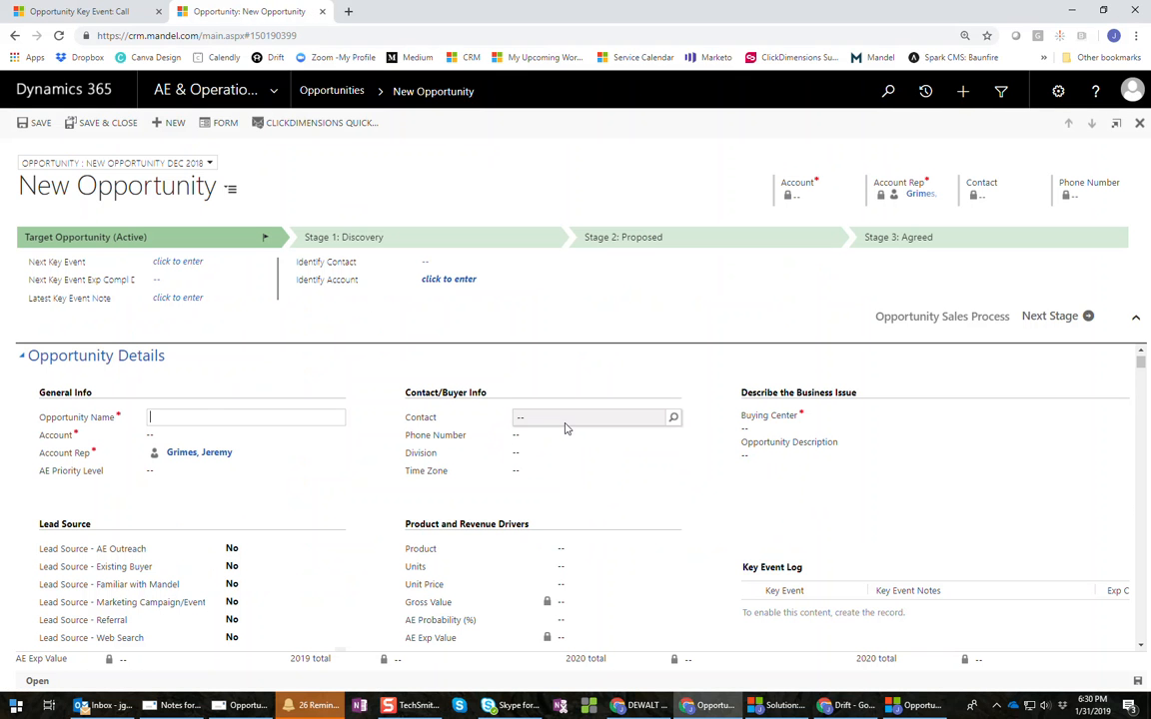
- Name the opportunity 'Cloudinary - TEP - 2day', link account Cloudinary, and set AE Priority Level 1
{"action": "left_click", "coordinate": [207, 419]}
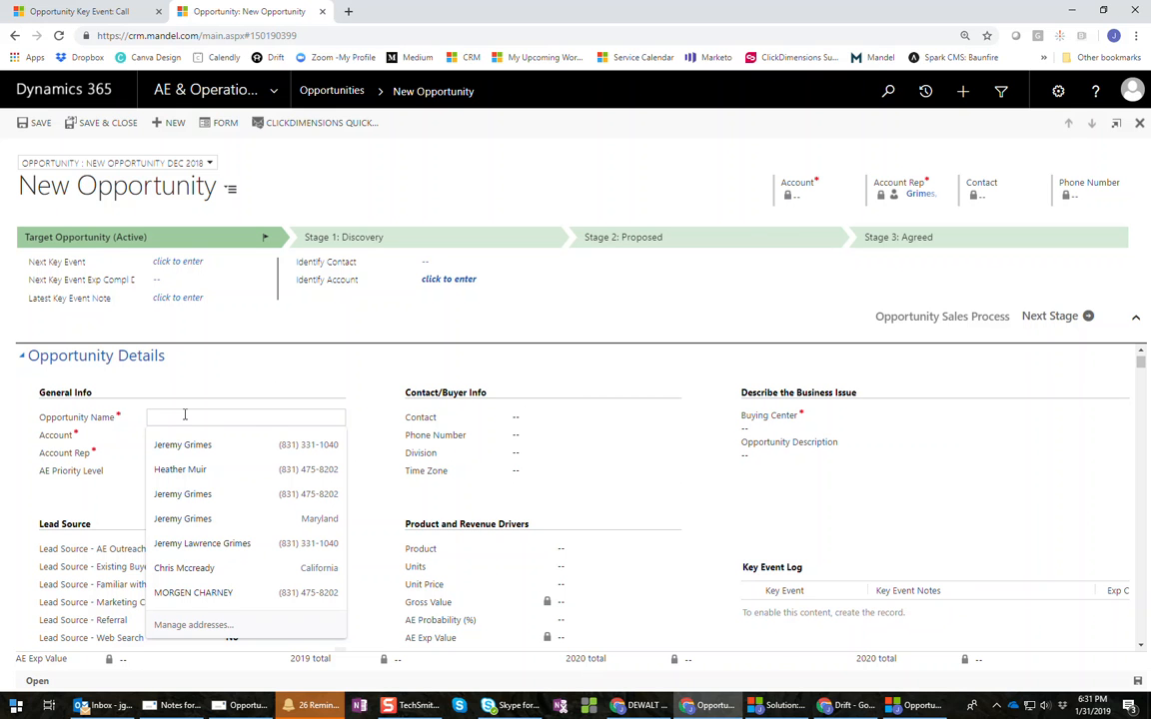
{"action": "type", "text": "Clou"}
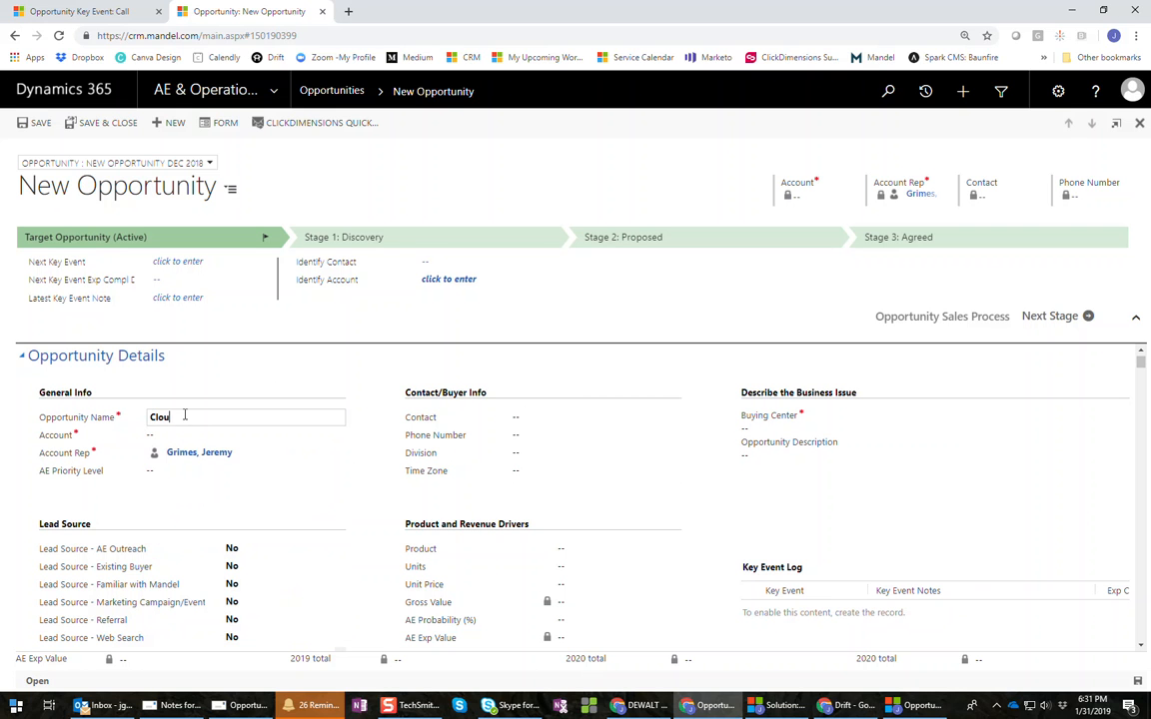
{"action": "type", "text": "dinary - TEP - 2day"}
{"action": "key", "text": "Tab"}
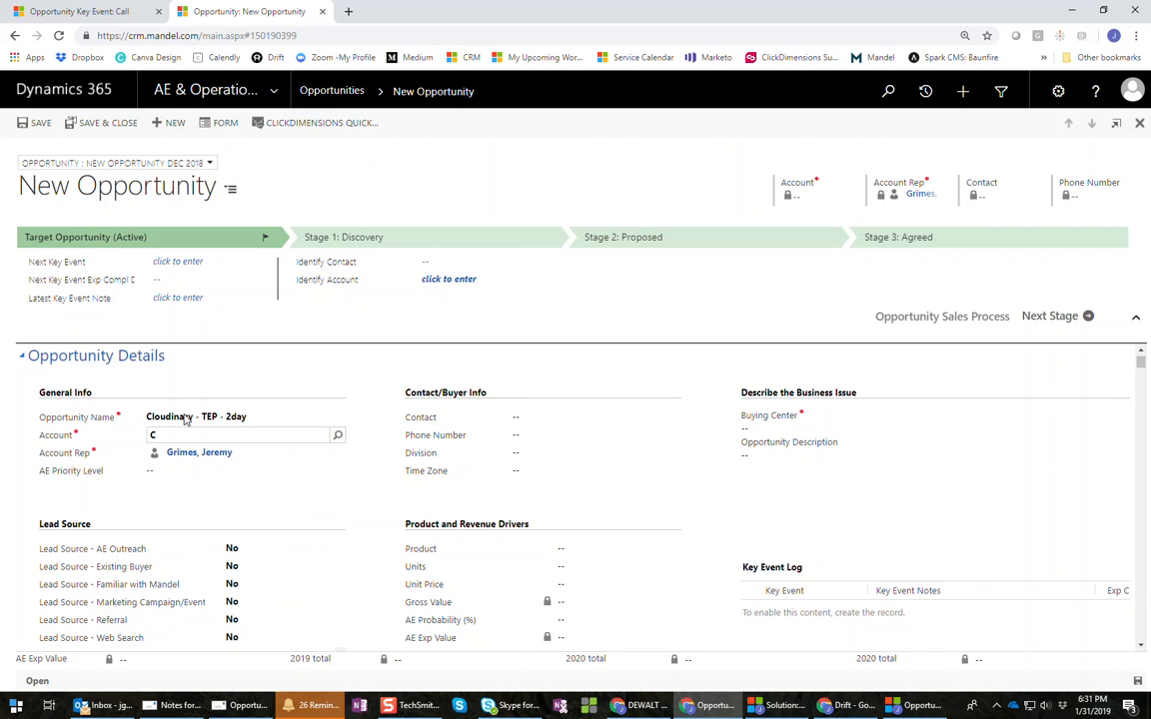
{"action": "type", "text": "Cloudinary"}
{"action": "left_click", "coordinate": [336, 438]}
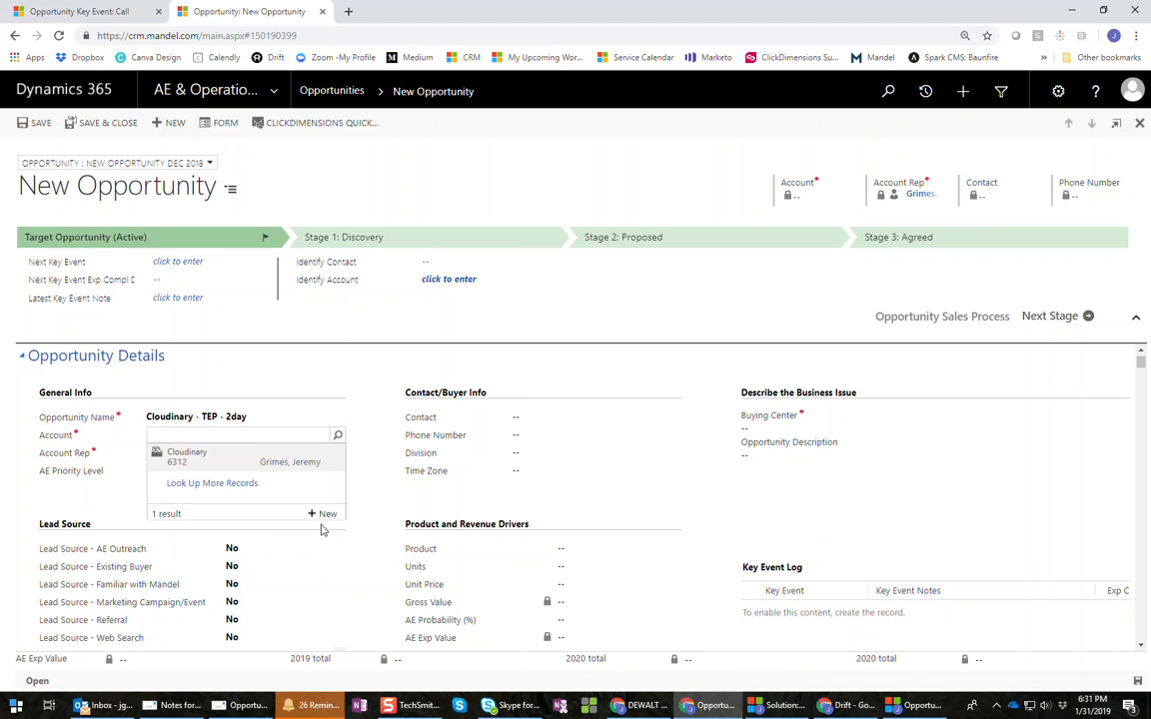
{"action": "left_click", "coordinate": [195, 456]}
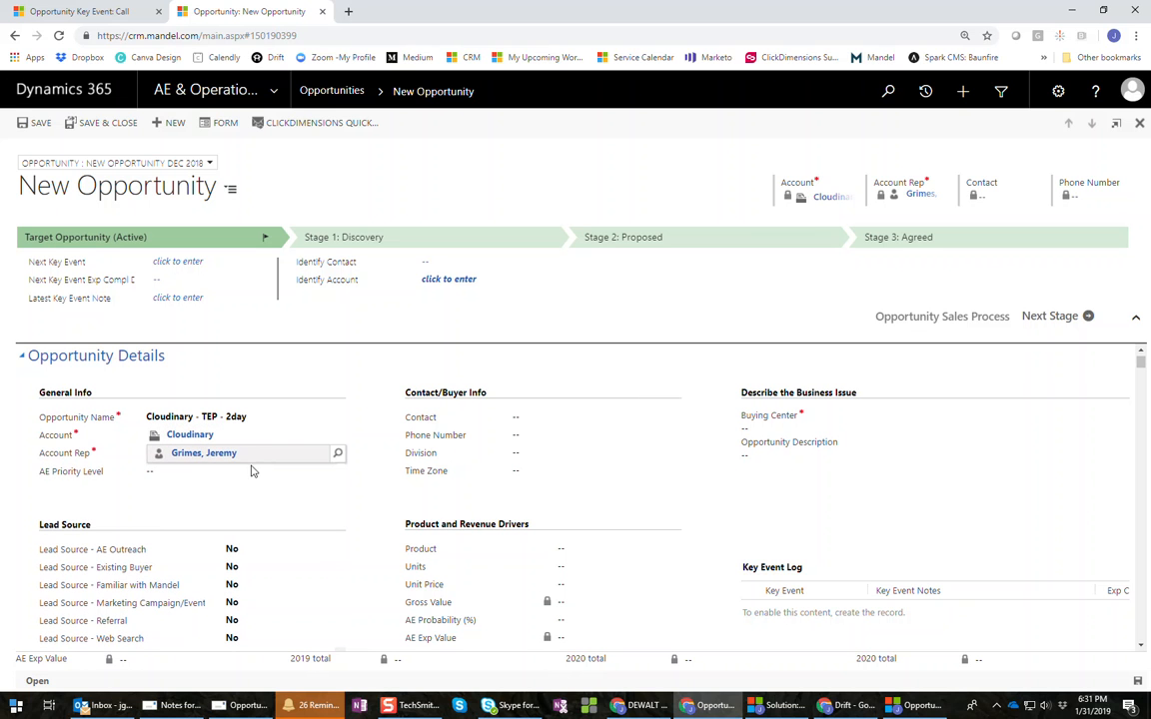
{"action": "left_click", "coordinate": [221, 476]}
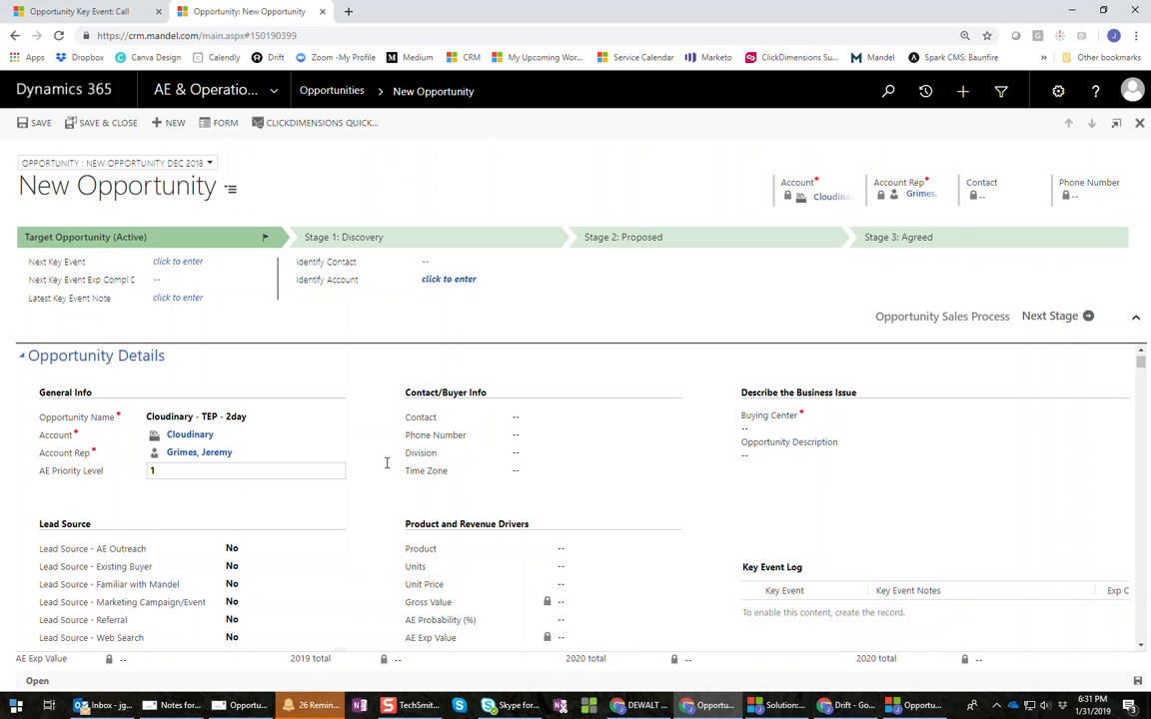
- Link the buyer contact by name, leaving Phone Number, Division and Time Zone blank
{"action": "left_click", "coordinate": [601, 422]}
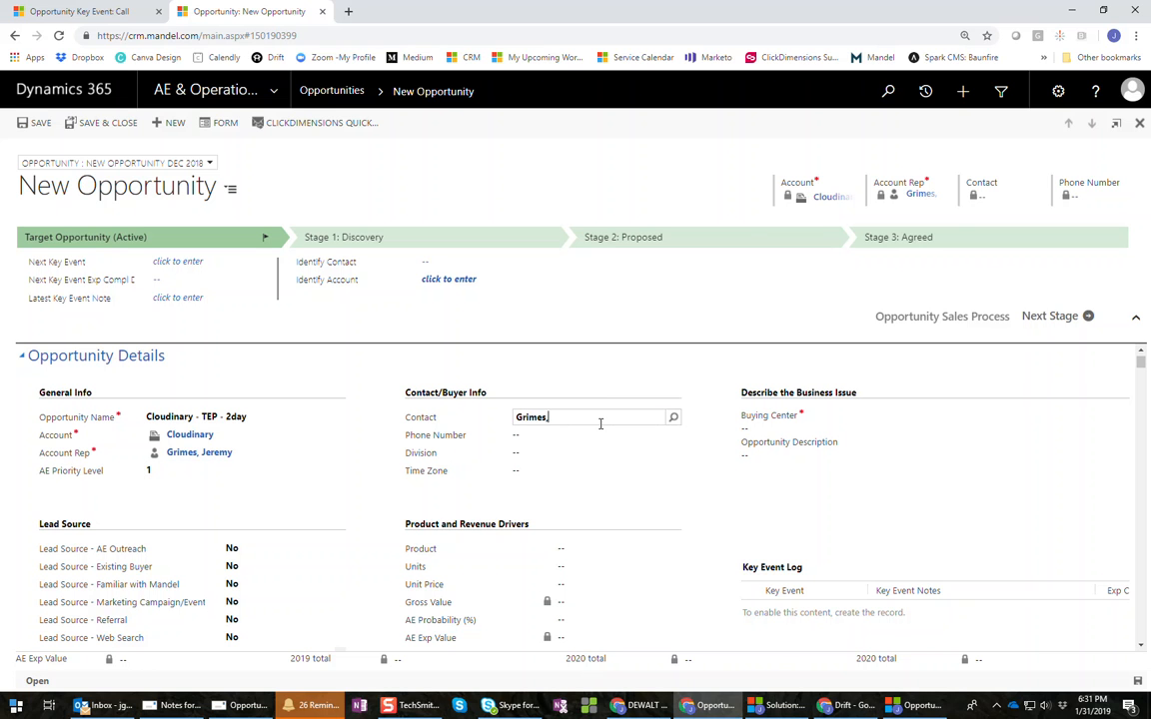
{"action": "key", "text": "Tab"}
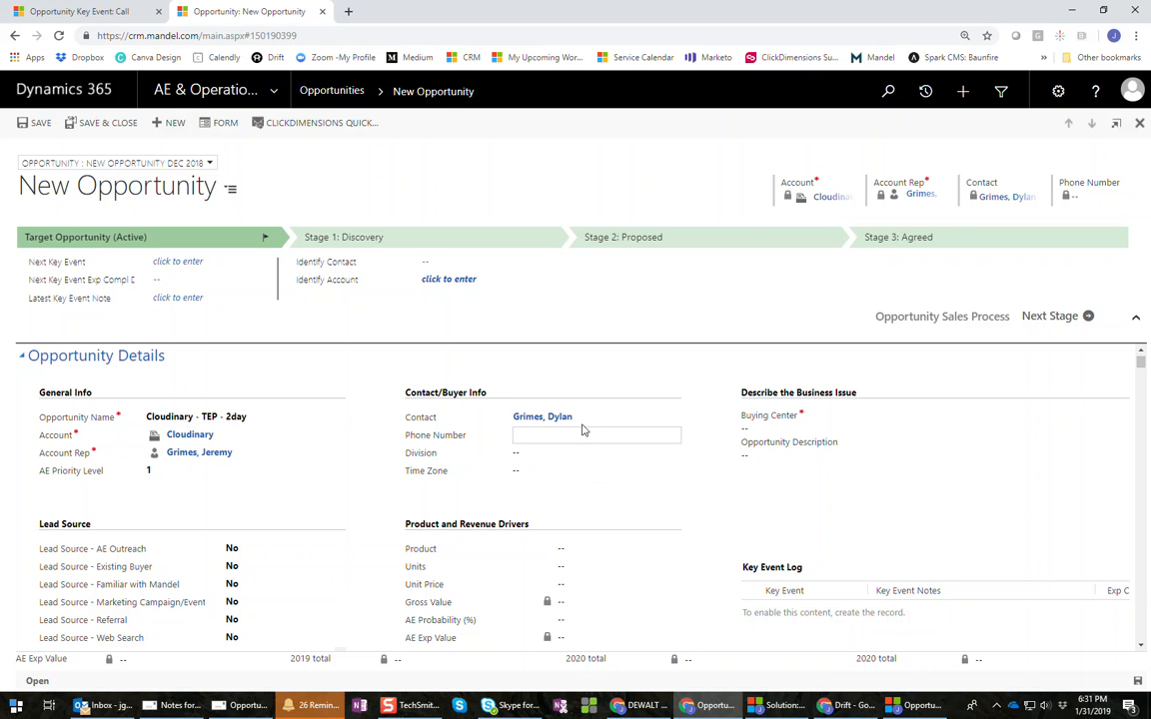
{"action": "left_click", "coordinate": [551, 438]}
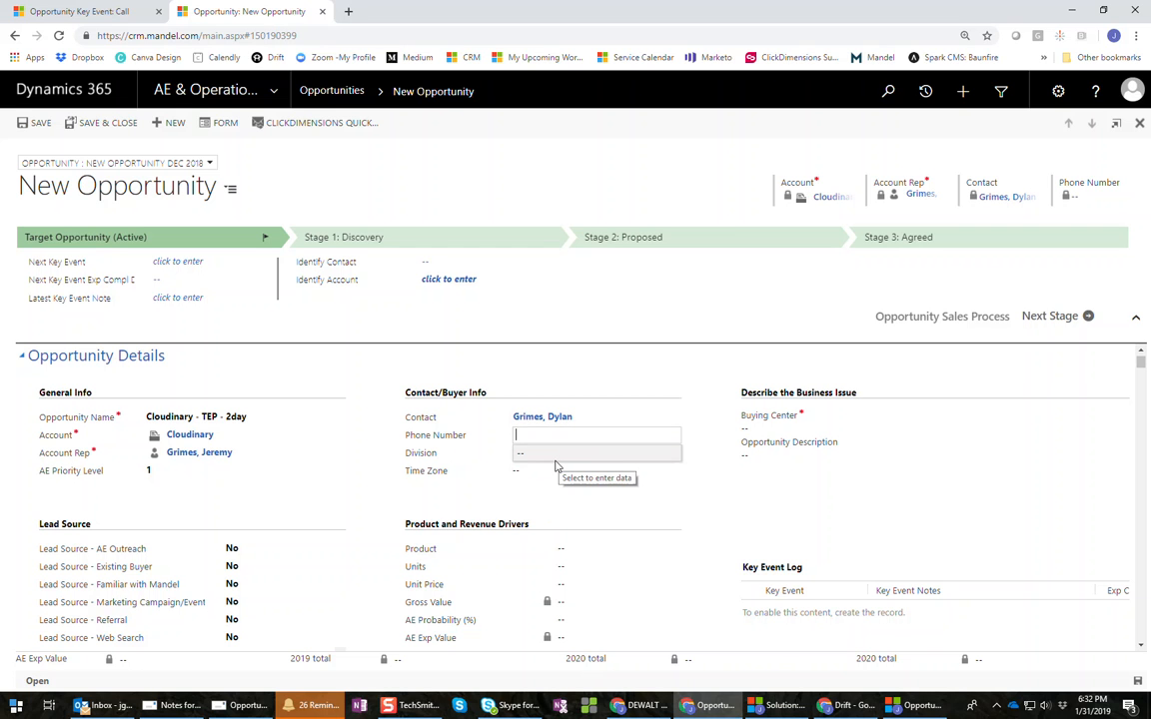
{"action": "left_click", "coordinate": [554, 460]}
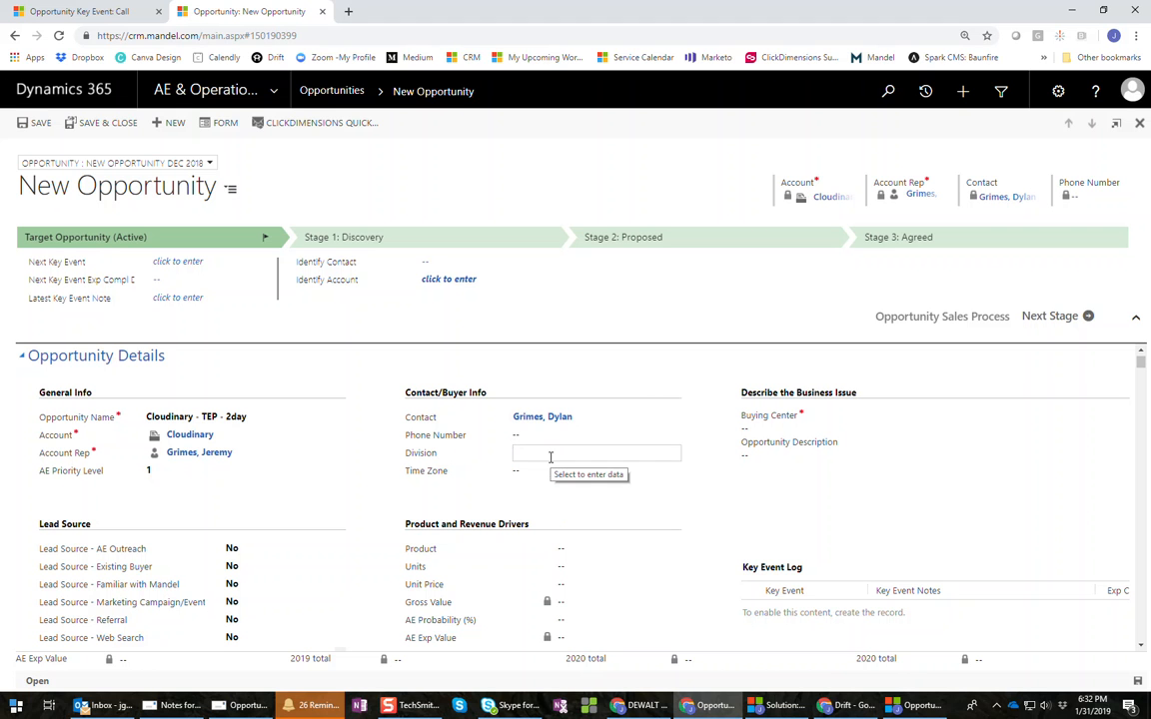
{"action": "left_click", "coordinate": [539, 471]}
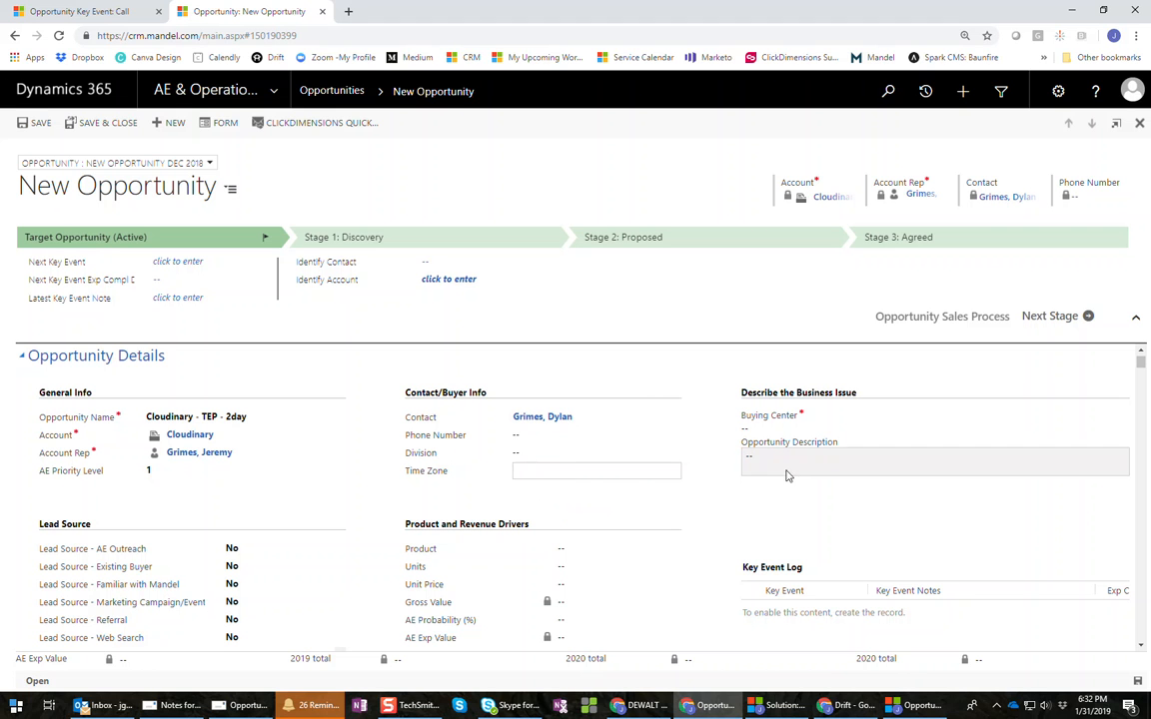
- Choose SE Org from the Buying Center option list
{"action": "left_click", "coordinate": [761, 429]}
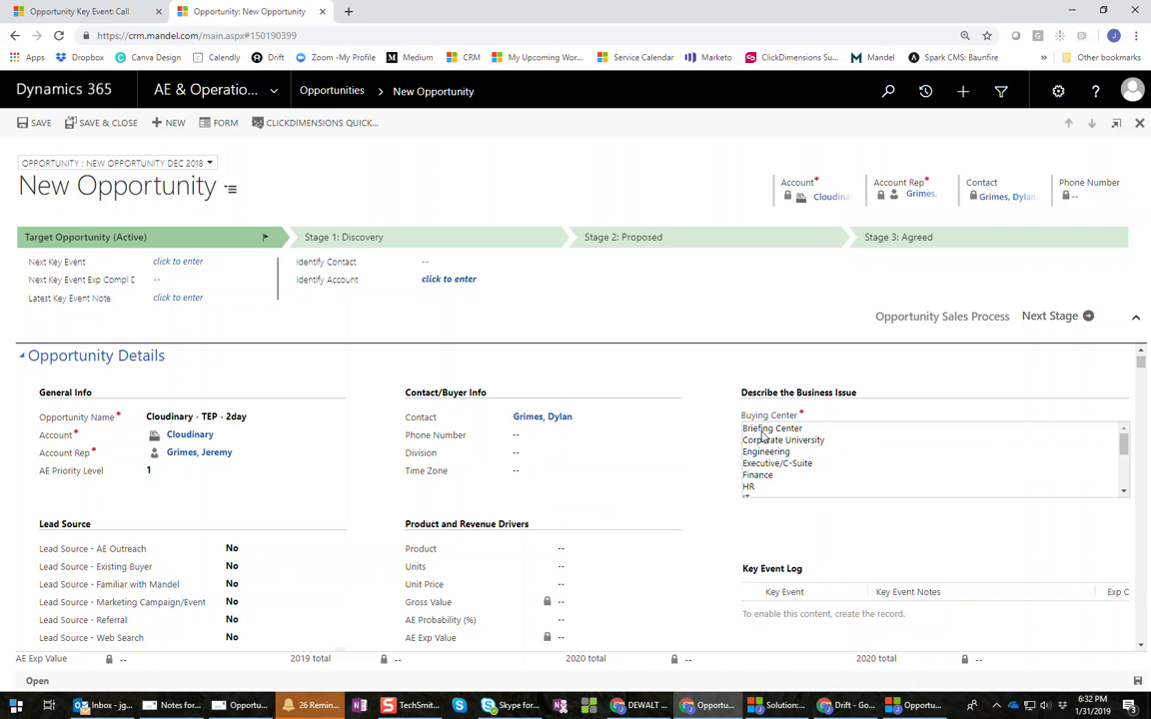
{"action": "scroll", "coordinate": [775, 472], "scroll_direction": "down", "scroll_amount": 2}
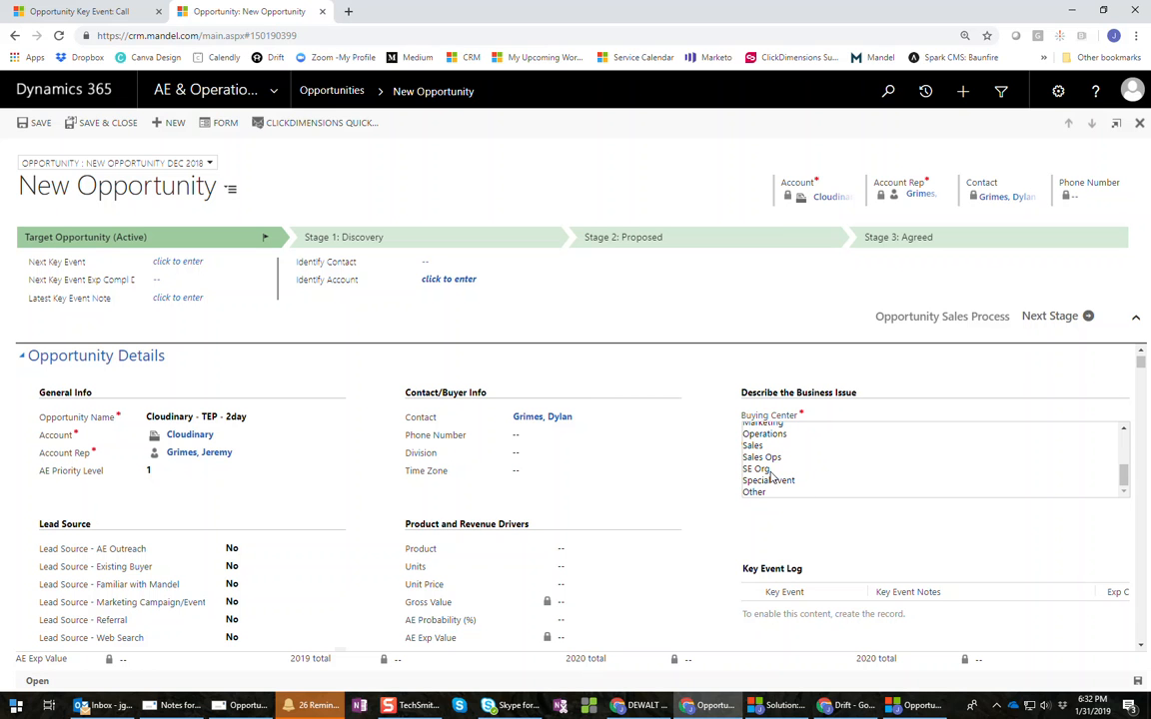
{"action": "left_click", "coordinate": [755, 469]}
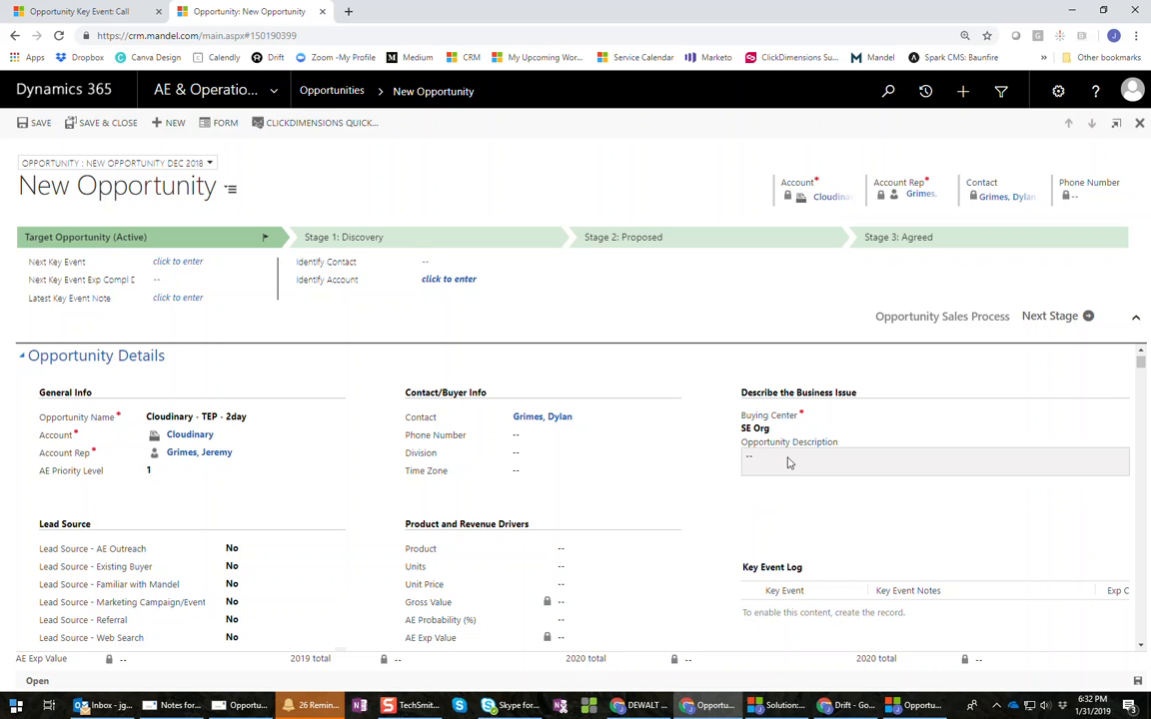
{"action": "left_click", "coordinate": [789, 459]}
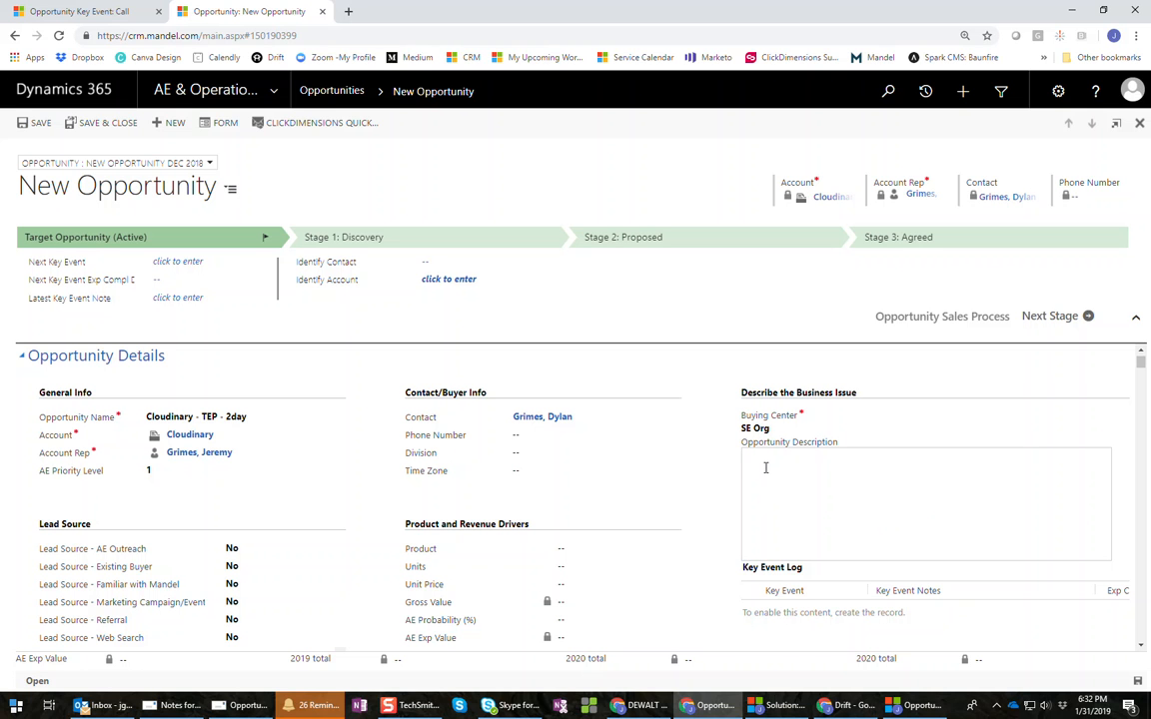
{"action": "scroll", "coordinate": [765, 467], "scroll_direction": "down", "scroll_amount": 1}
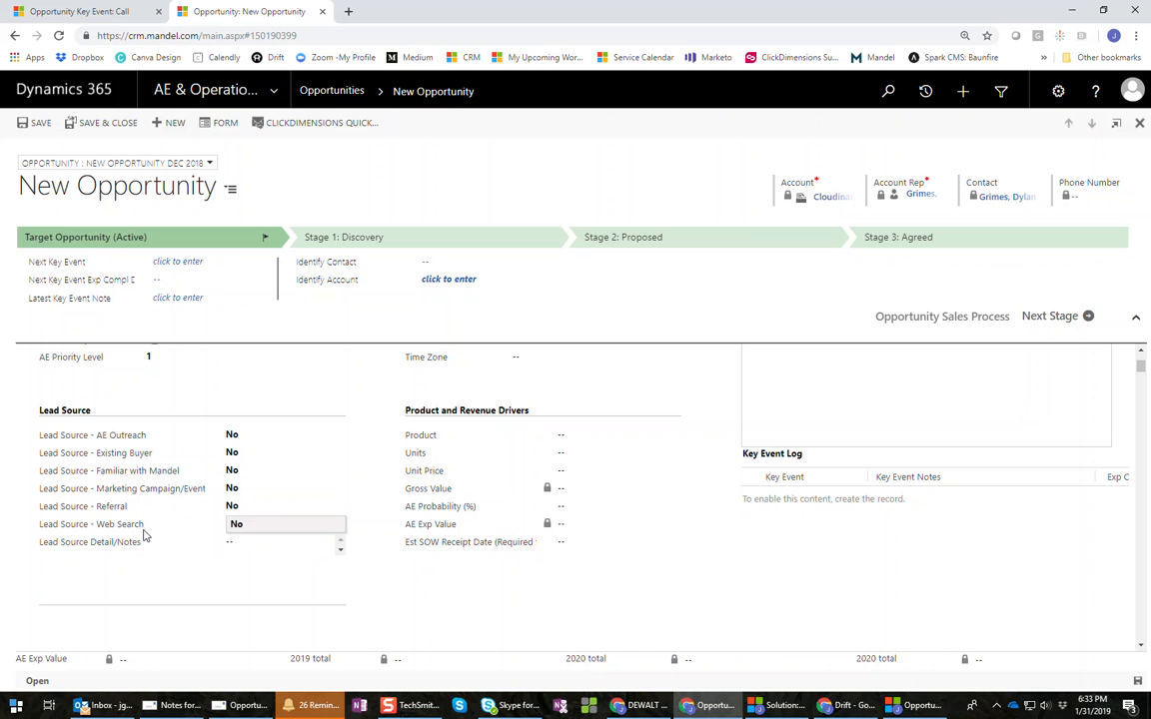
- Set Familiar with Mandel and Marketing Campaign/Event to Yes, leaving Existing Buyer off
{"action": "left_click", "coordinate": [245, 455]}
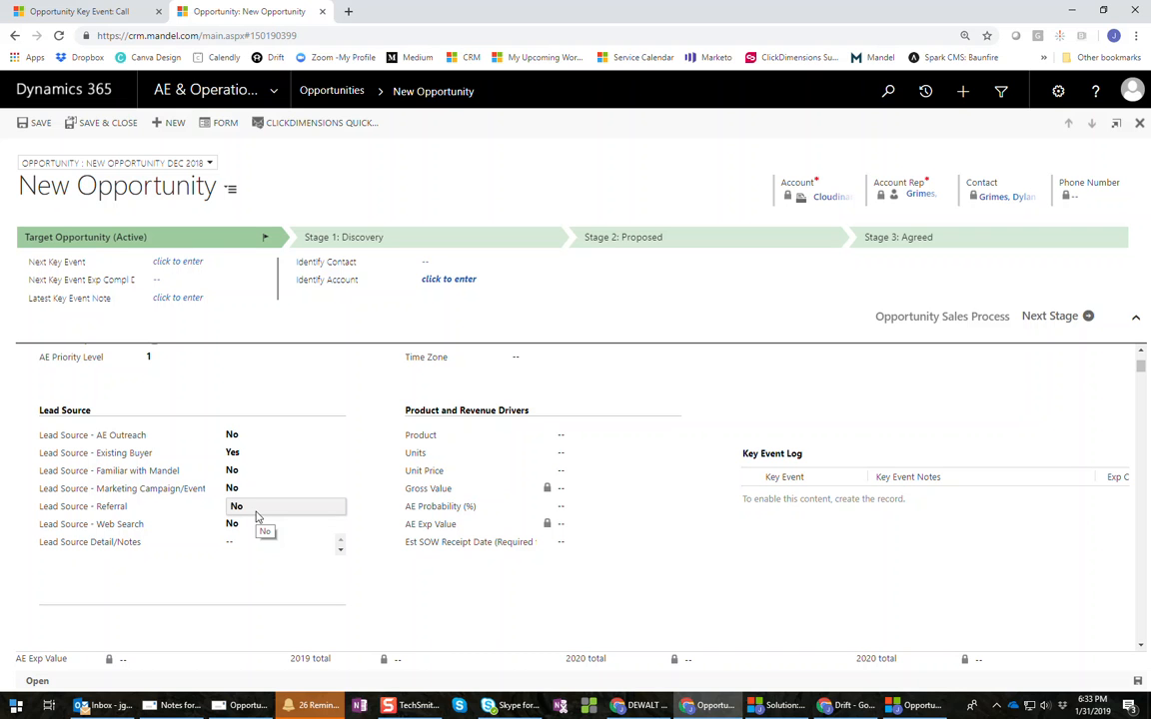
{"action": "left_click", "coordinate": [240, 455]}
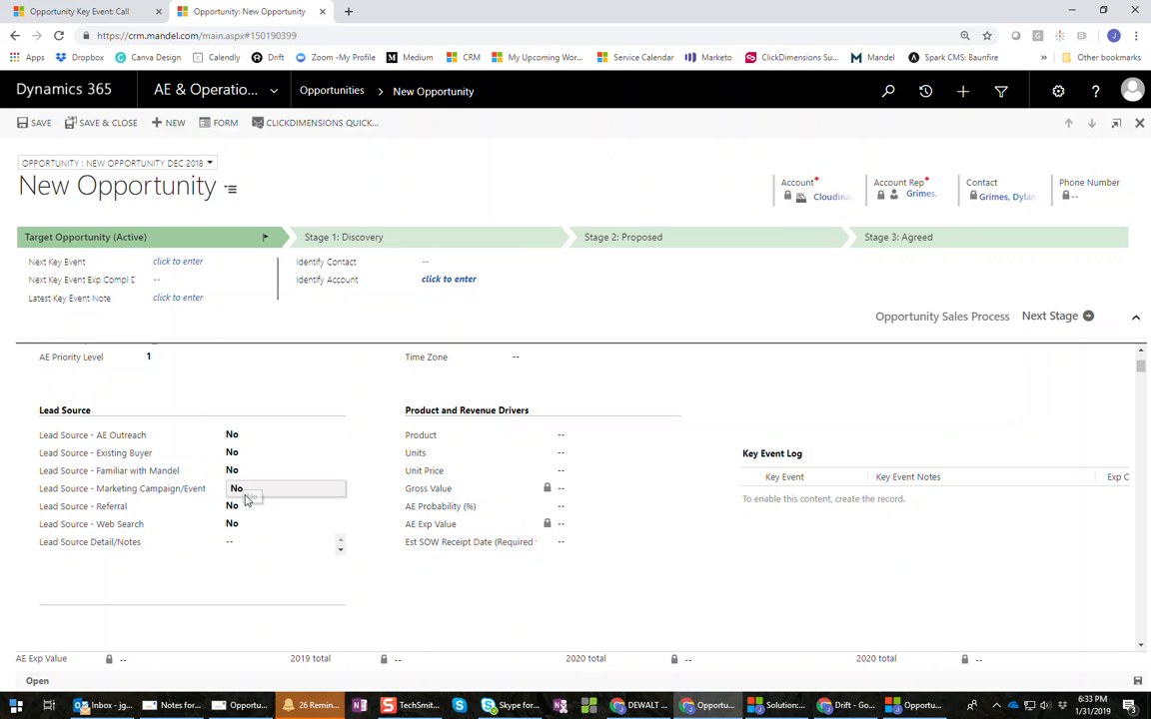
{"action": "left_click", "coordinate": [247, 474]}
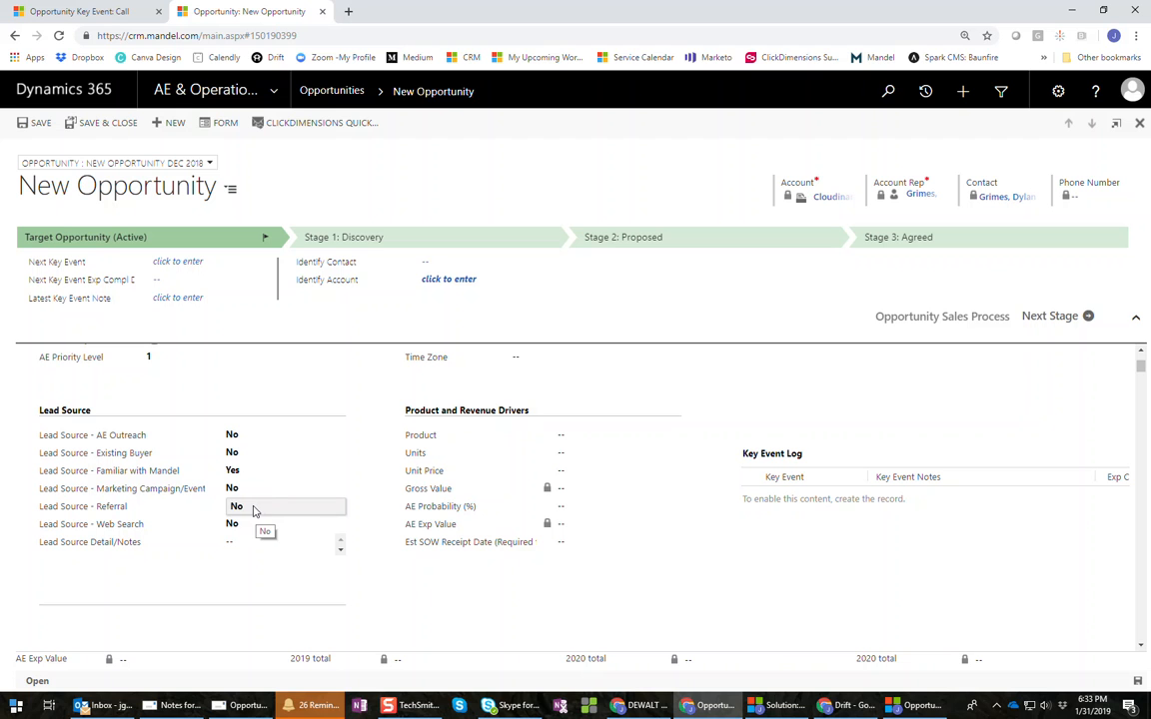
{"action": "left_click", "coordinate": [243, 490]}
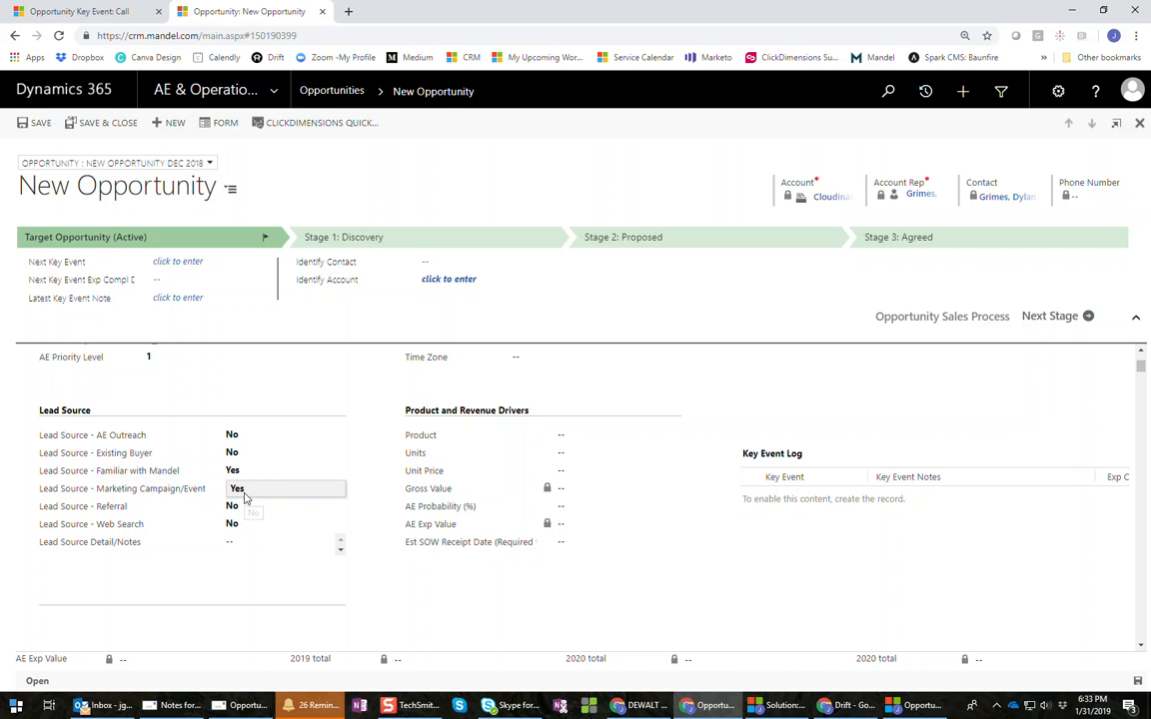
- Enter 'Technical presentations blog' in Lead Source Detail/Notes
{"action": "left_click", "coordinate": [244, 549]}
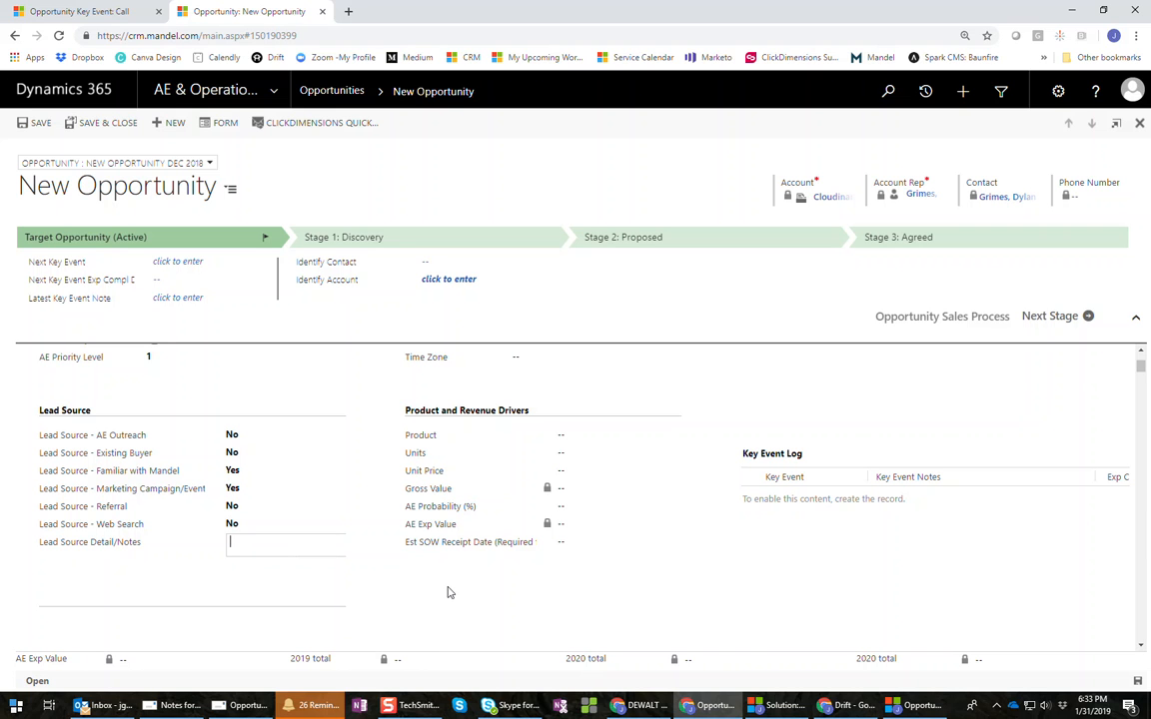
{"action": "type", "text": "Technical pr"}
{"action": "type", "text": "ntations blog"}
{"action": "scroll", "coordinate": [448, 592], "scroll_direction": "up", "scroll_amount": 2}
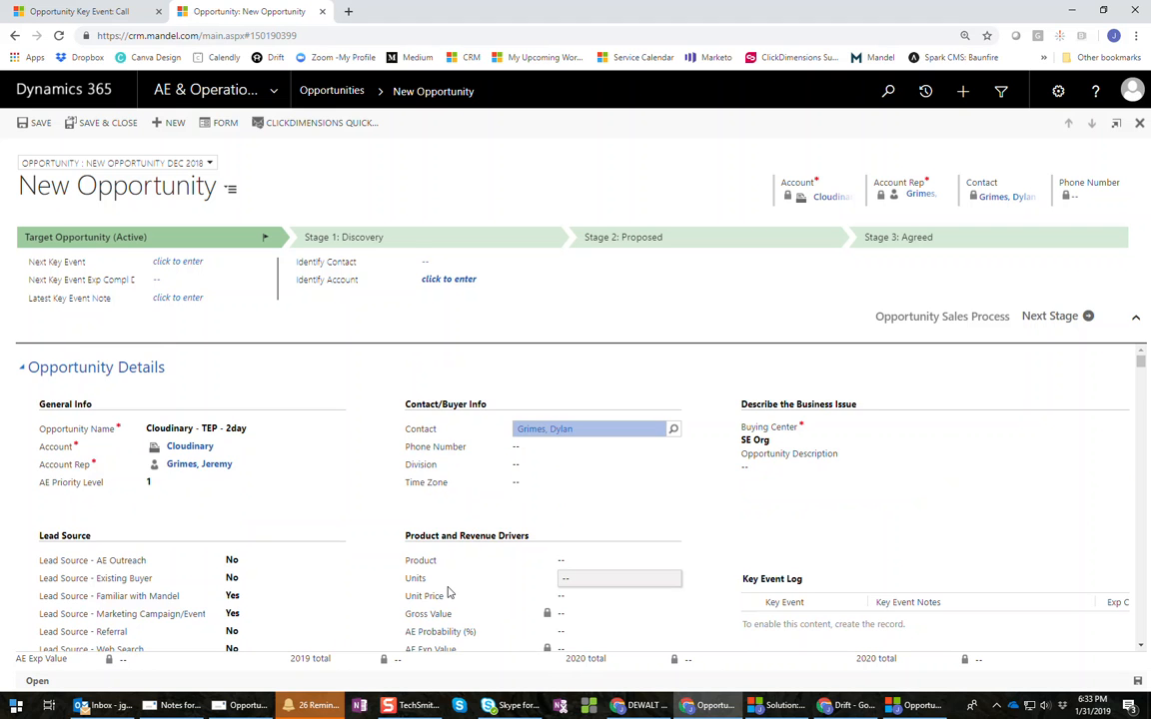
{"action": "scroll", "coordinate": [373, 575], "scroll_direction": "down", "scroll_amount": 2}
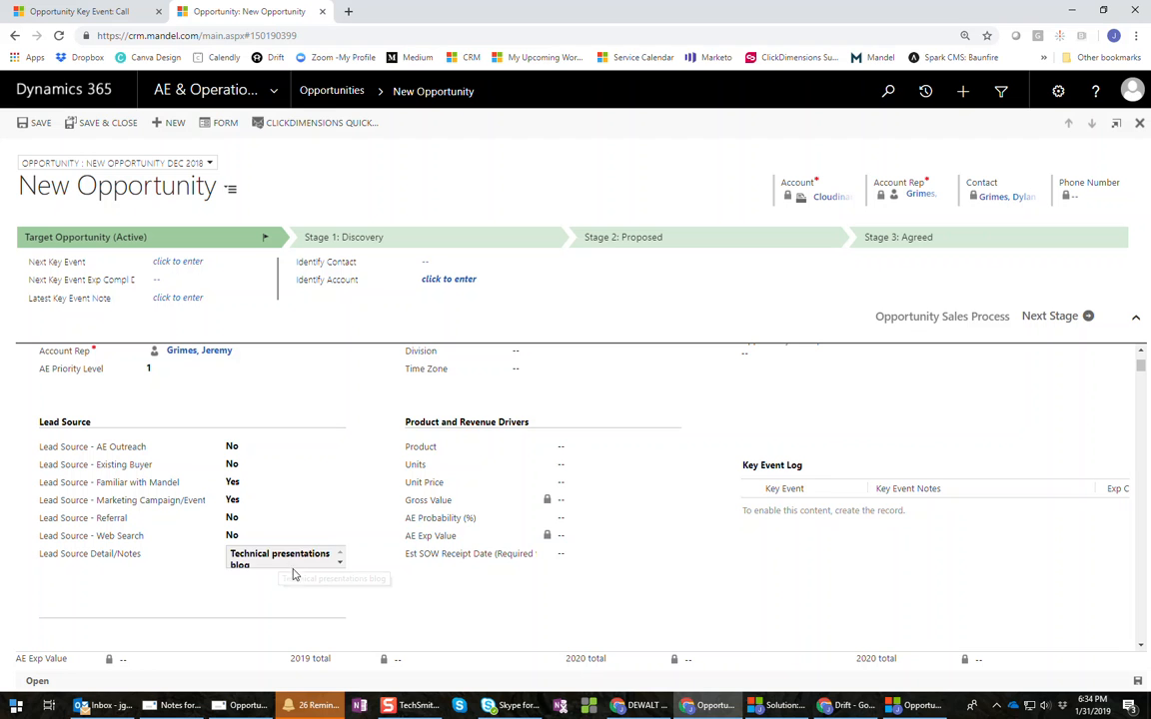
{"action": "scroll", "coordinate": [609, 535], "scroll_direction": "up", "scroll_amount": 2}
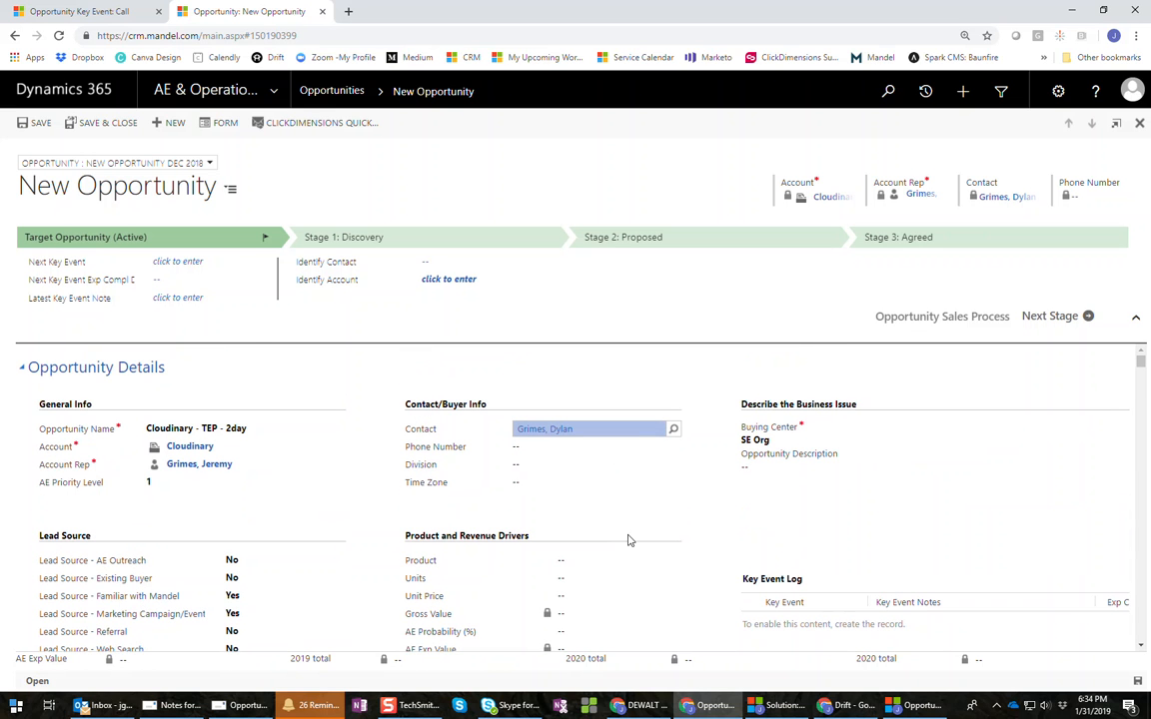
{"action": "scroll", "coordinate": [636, 510], "scroll_direction": "down", "scroll_amount": 2}
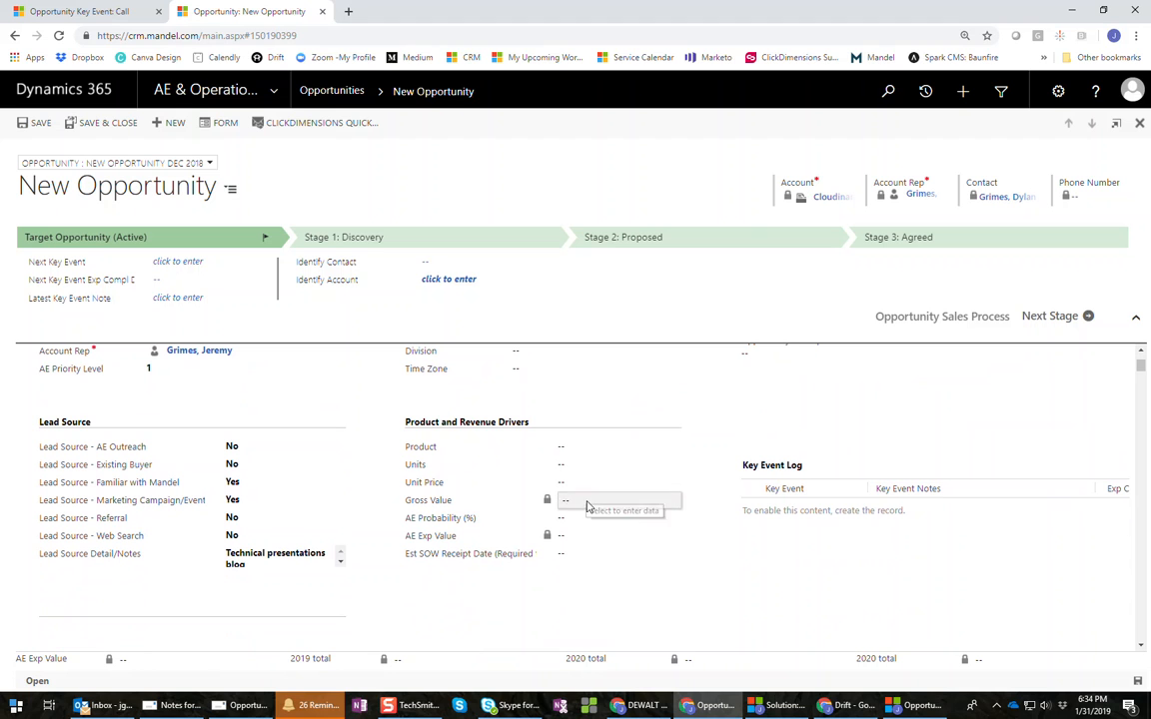
- Set the product to FTF:TEP-TBC-2.5, replacing the mistaken FTF:TEP-Ess-1D-LRG choice
{"action": "left_click", "coordinate": [579, 456]}
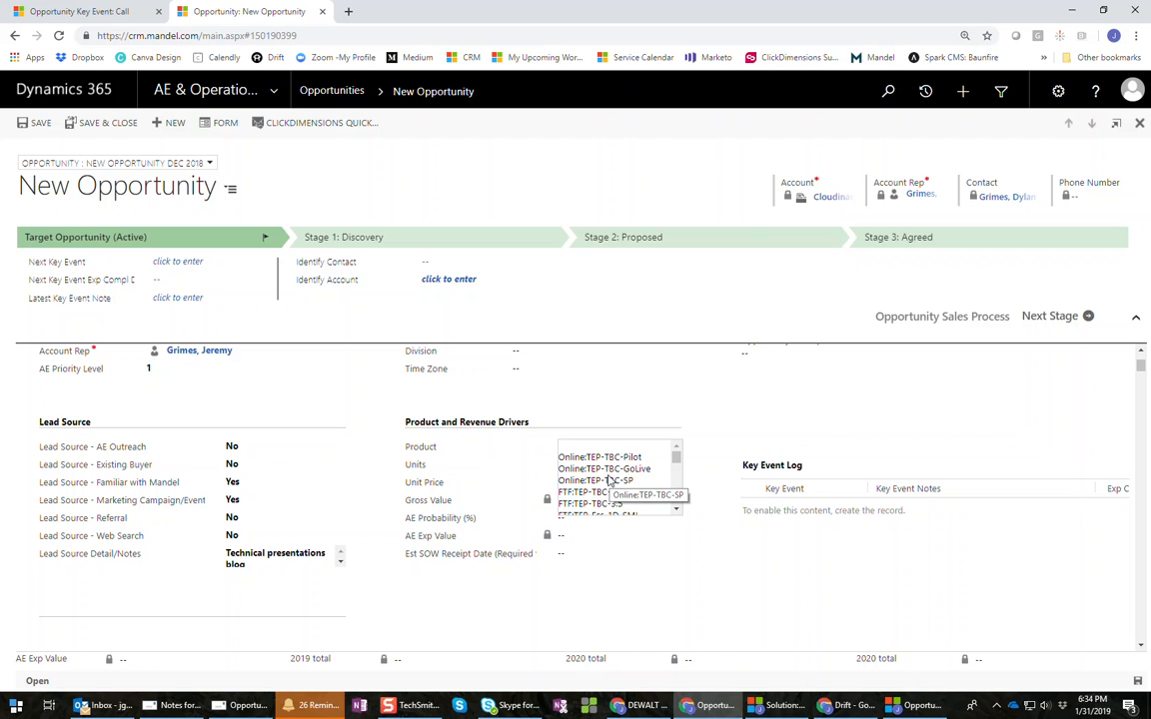
{"action": "scroll", "coordinate": [659, 492], "scroll_direction": "down", "scroll_amount": 2}
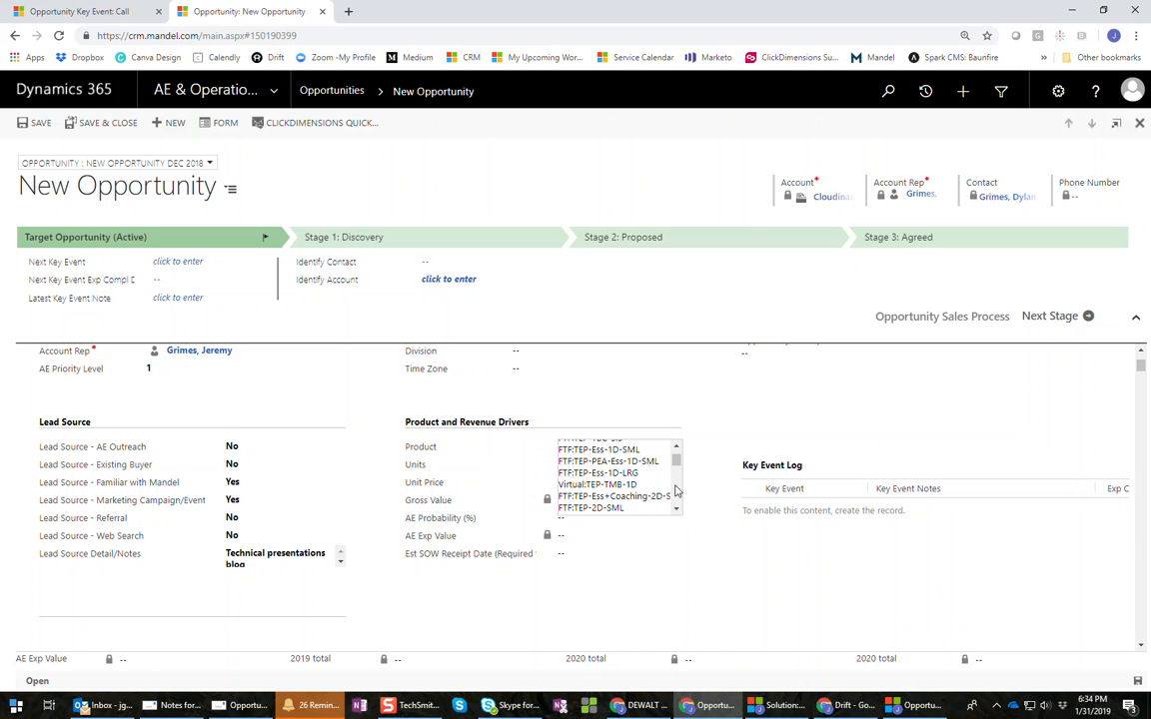
{"action": "left_click", "coordinate": [617, 475]}
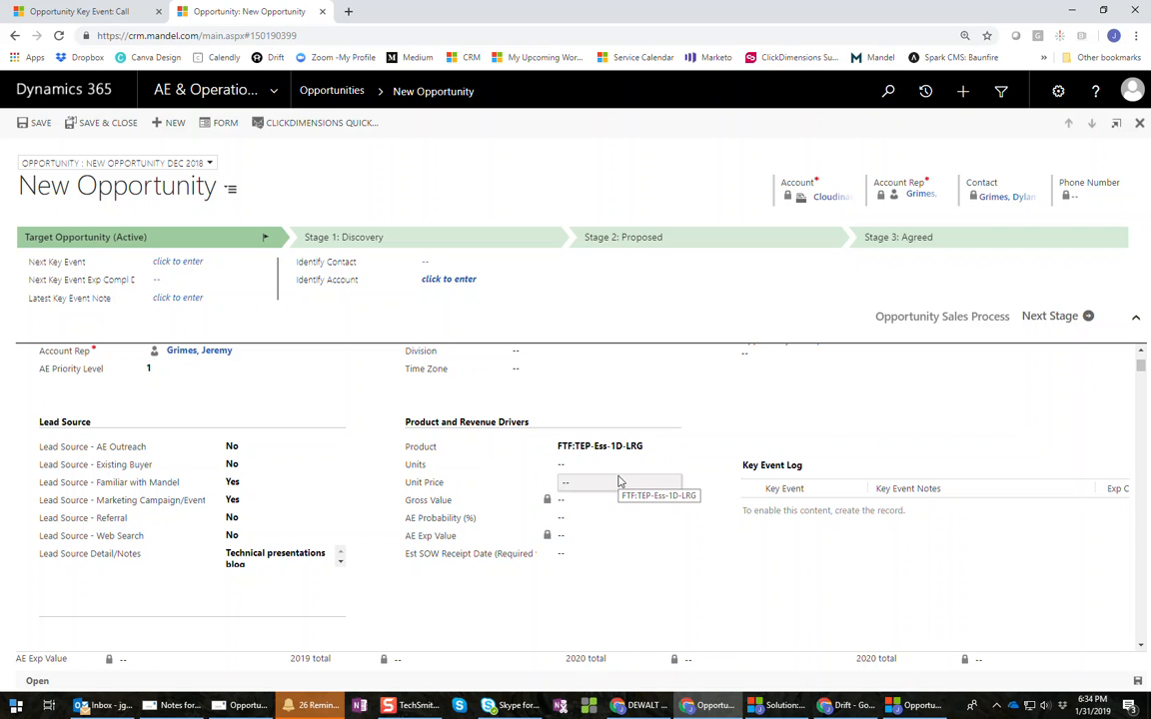
{"action": "left_click", "coordinate": [606, 450]}
{"action": "scroll", "coordinate": [600, 455], "scroll_direction": "up", "scroll_amount": 3}
{"action": "left_click", "coordinate": [599, 448]}
{"action": "left_click", "coordinate": [591, 455]}
{"action": "left_click", "coordinate": [600, 497]}
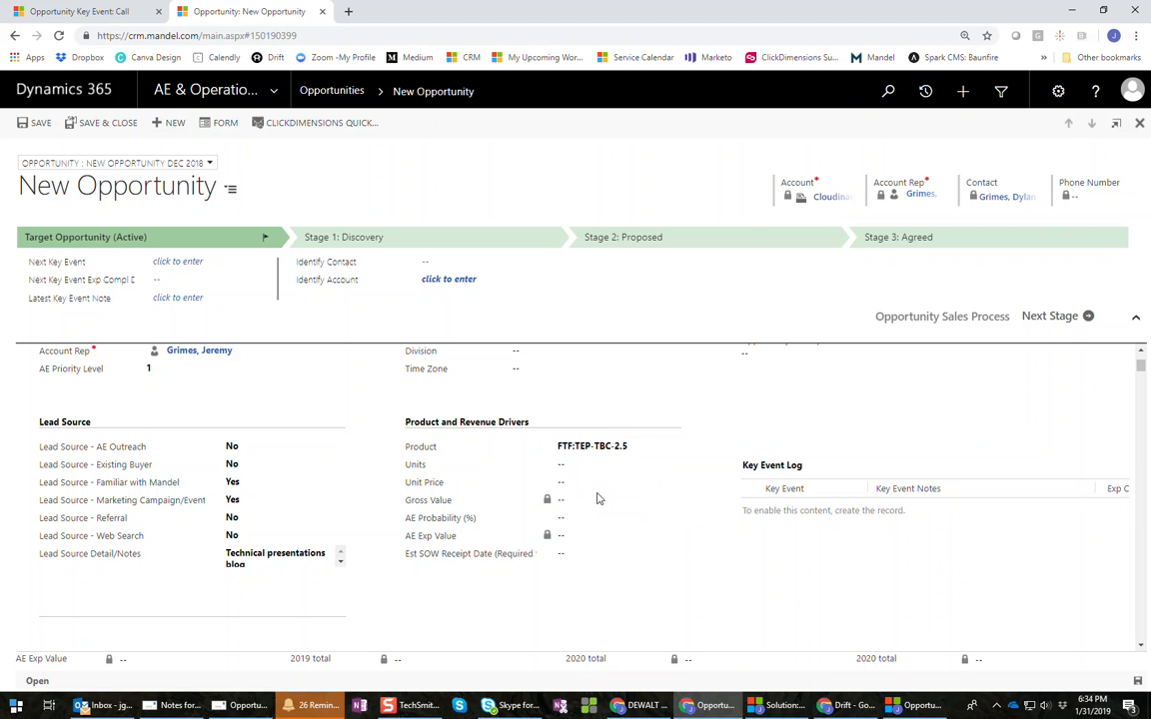
- Enter 2 units at an $11,000 unit price with 70 AE probability
{"action": "left_click", "coordinate": [595, 467]}
{"action": "left_click", "coordinate": [589, 483]}
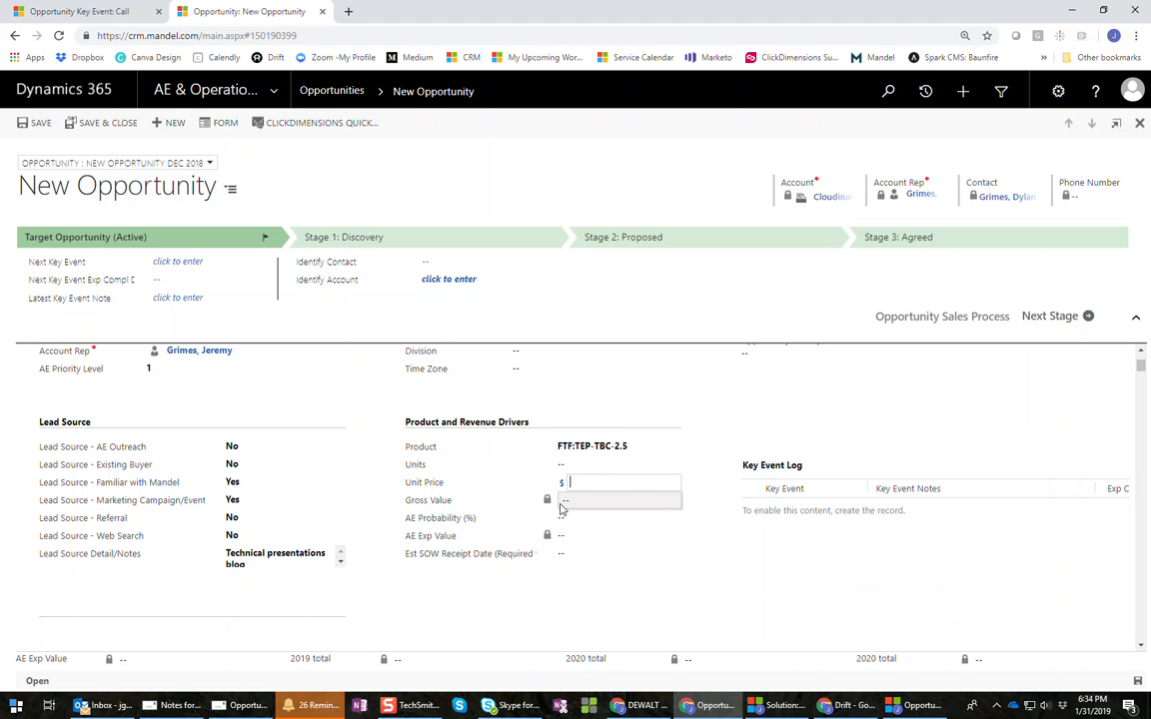
{"action": "left_click", "coordinate": [580, 466]}
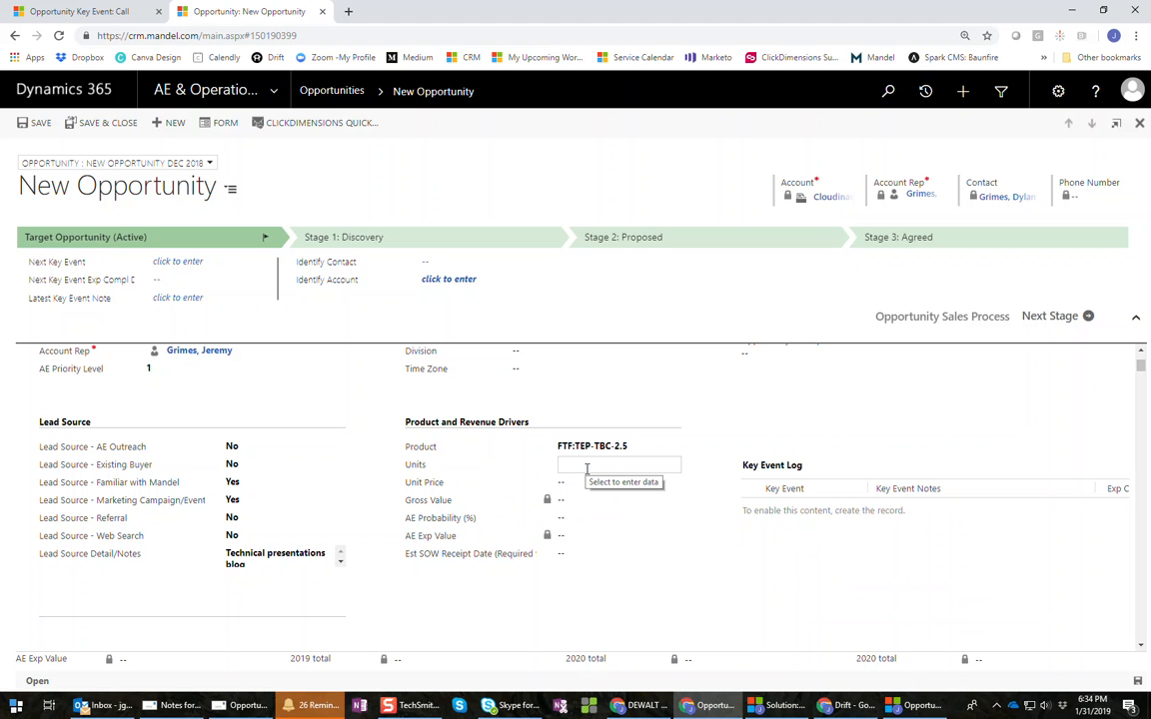
{"action": "type", "text": "2"}
{"action": "key", "text": "Tab"}
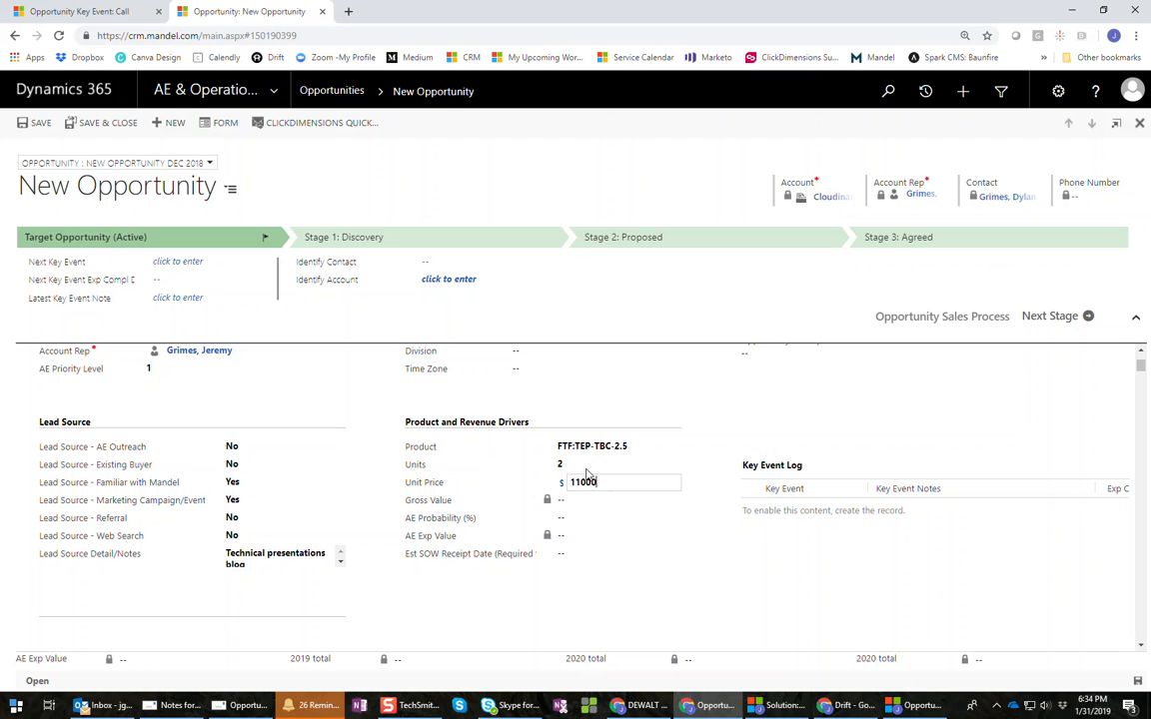
{"action": "key", "text": "Tab"}
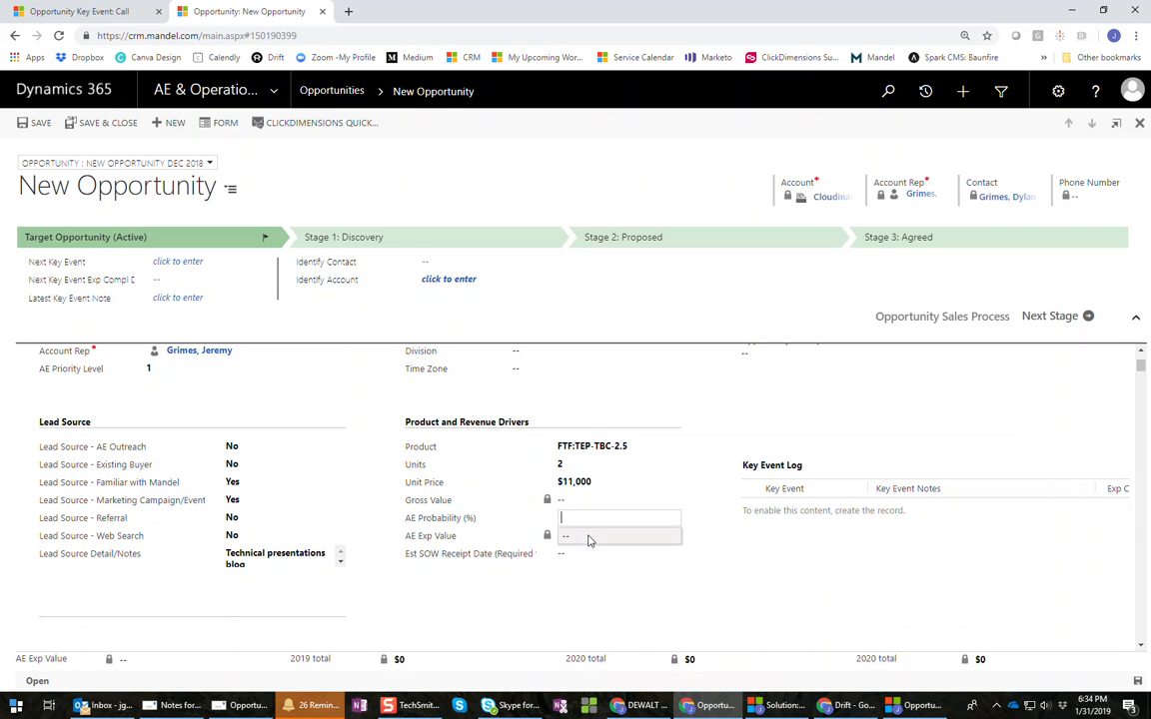
{"action": "left_click", "coordinate": [615, 519]}
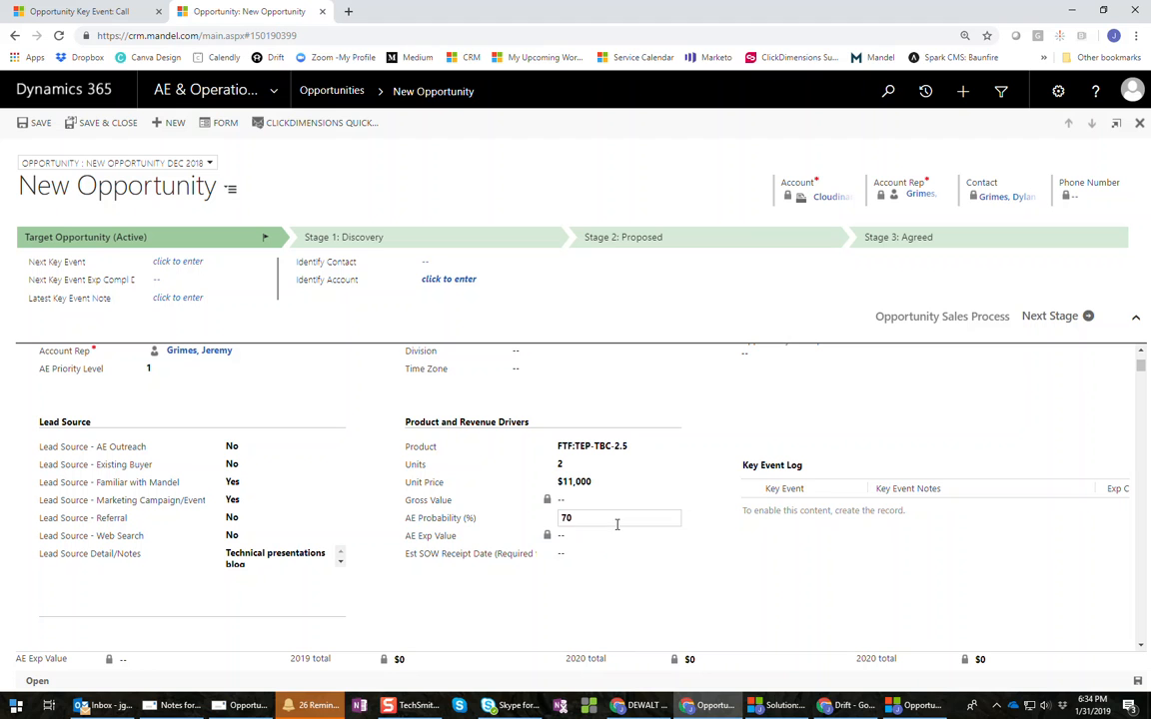
{"action": "left_click", "coordinate": [578, 556]}
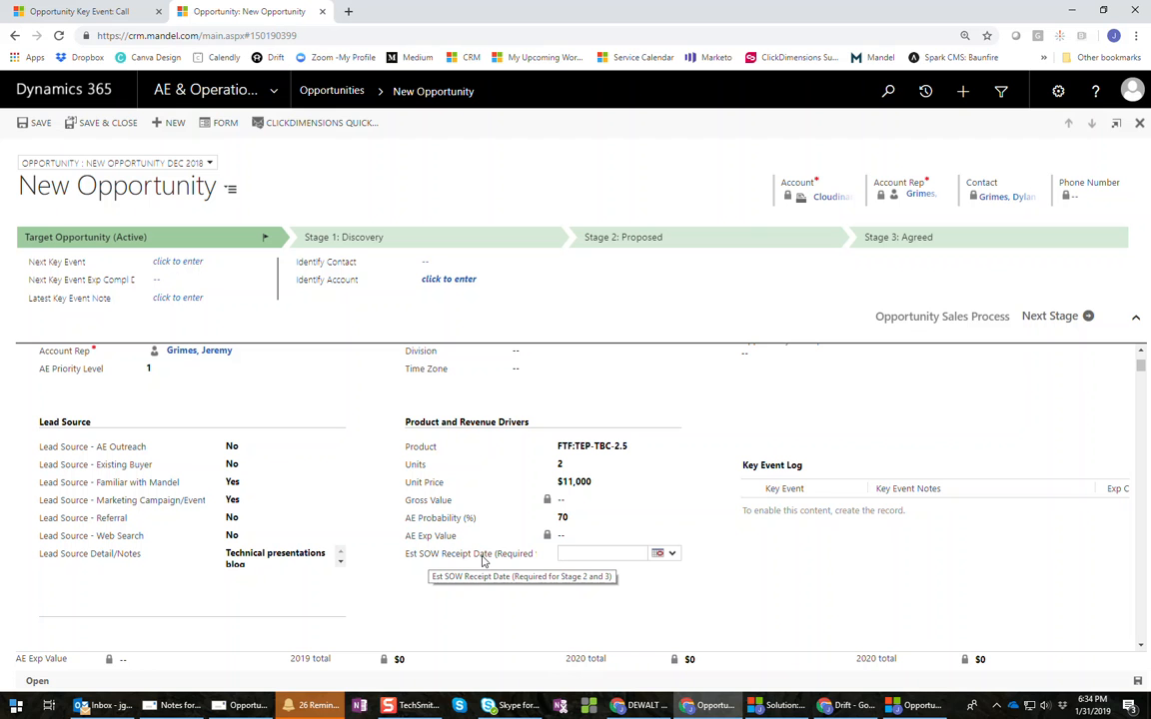
- Set the Est SOW Receipt Date to 3/31/2019
{"action": "left_click", "coordinate": [659, 555]}
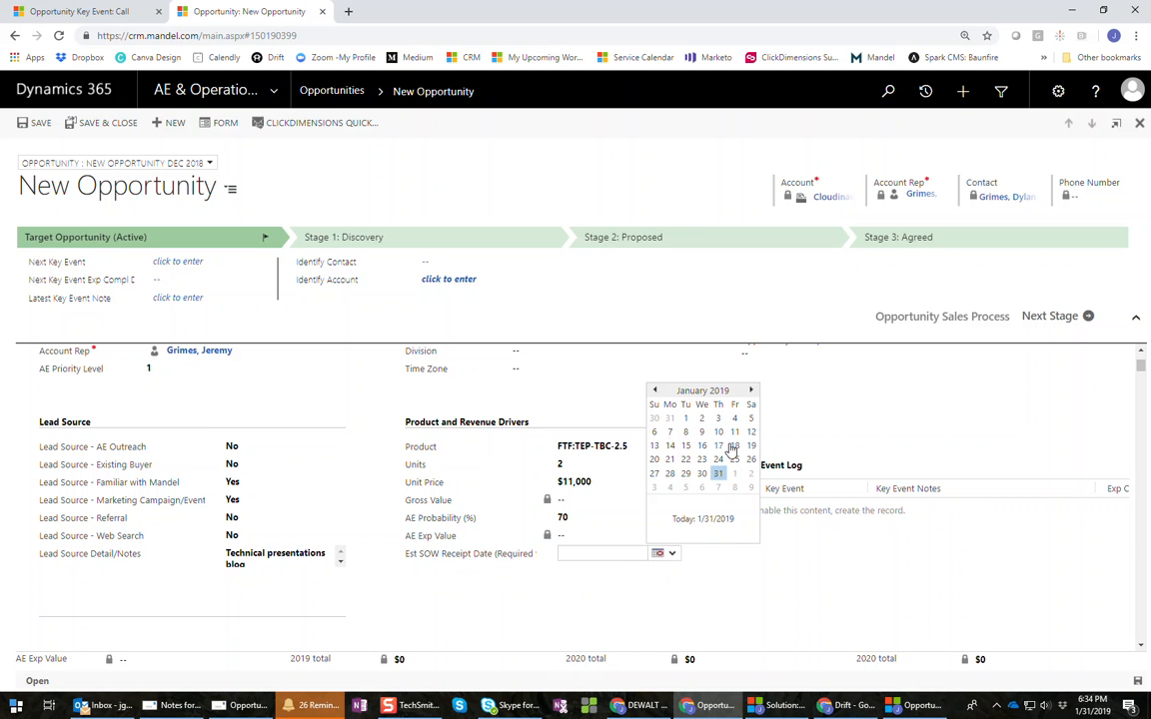
{"action": "left_click", "coordinate": [751, 391]}
{"action": "left_click", "coordinate": [751, 390]}
{"action": "left_click", "coordinate": [751, 390]}
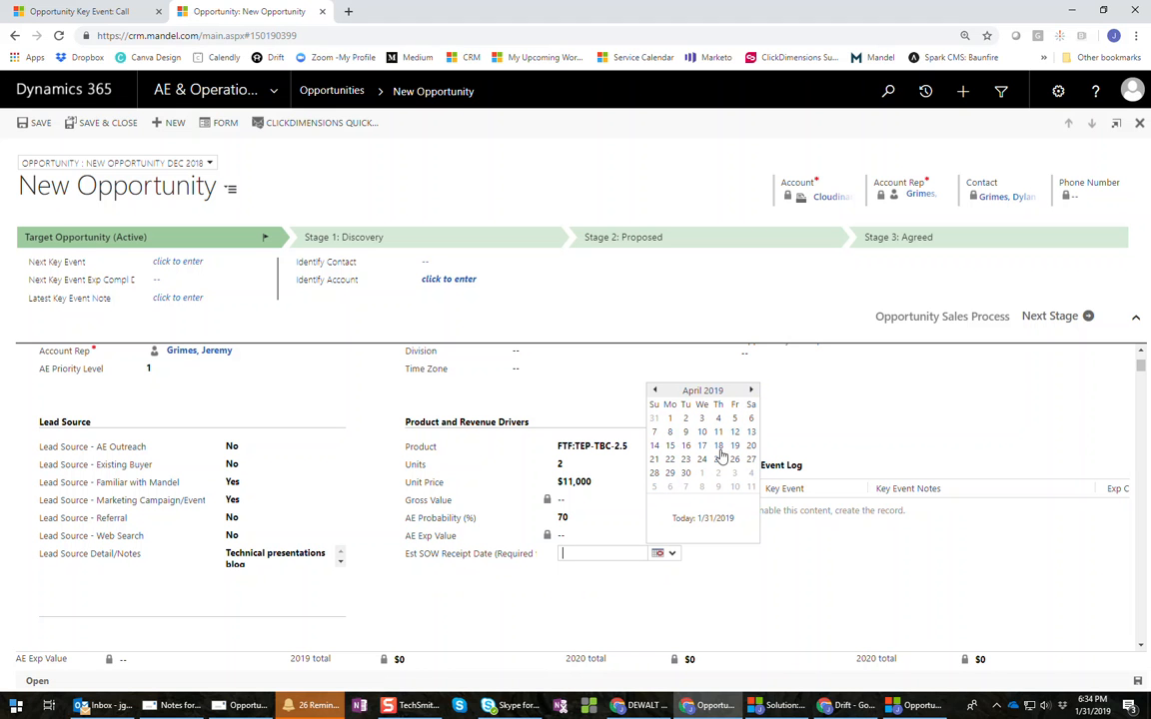
{"action": "left_click", "coordinate": [654, 390]}
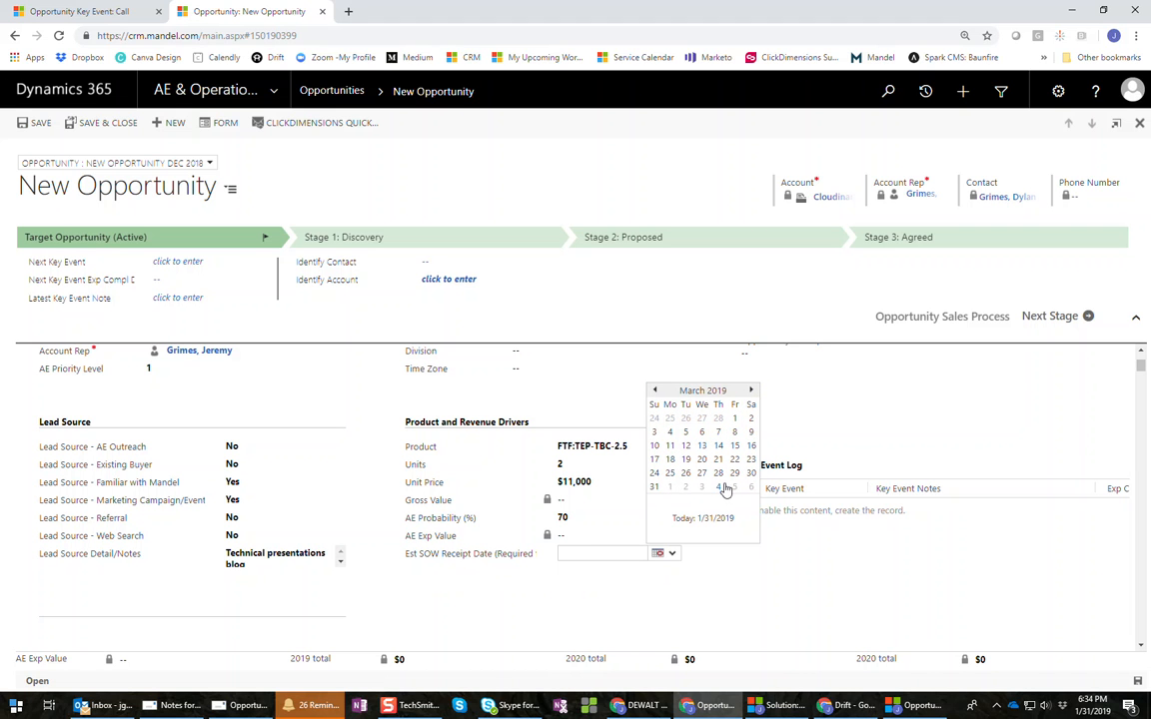
{"action": "left_click", "coordinate": [655, 486]}
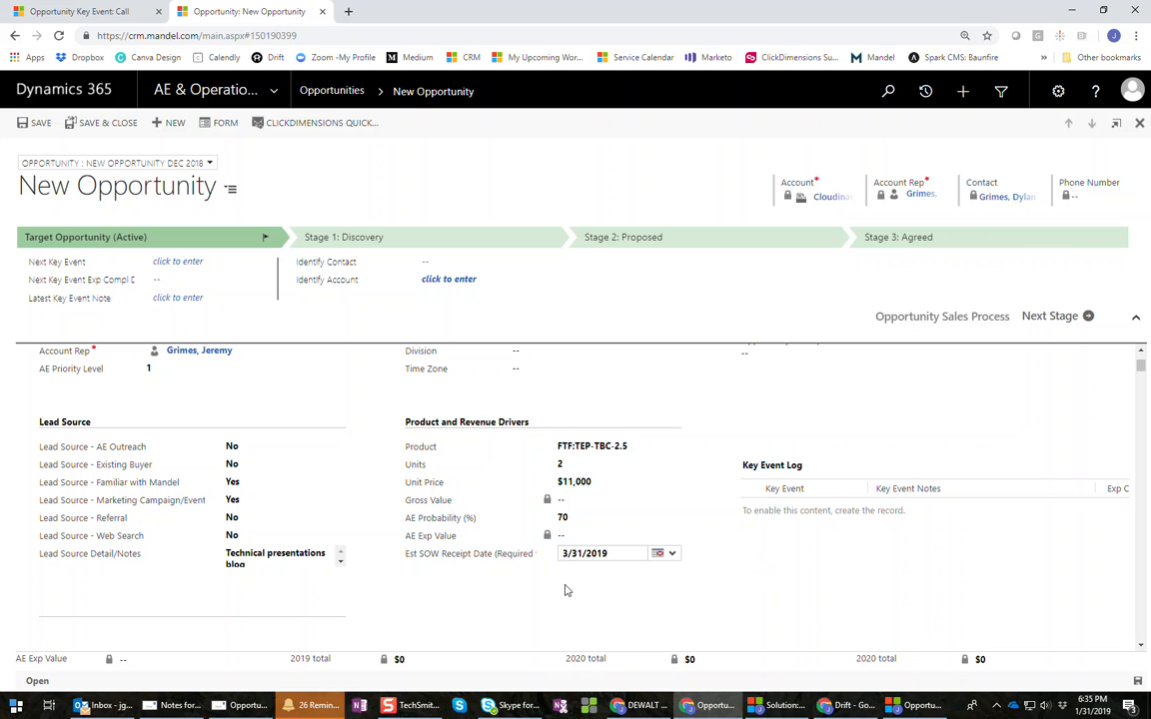
- Review the calculated $22,000 gross and $15,400 expected values, and mark Identify Account done
{"action": "scroll", "coordinate": [565, 591], "scroll_direction": "down", "scroll_amount": 2}
{"action": "scroll", "coordinate": [565, 590], "scroll_direction": "up", "scroll_amount": 5}
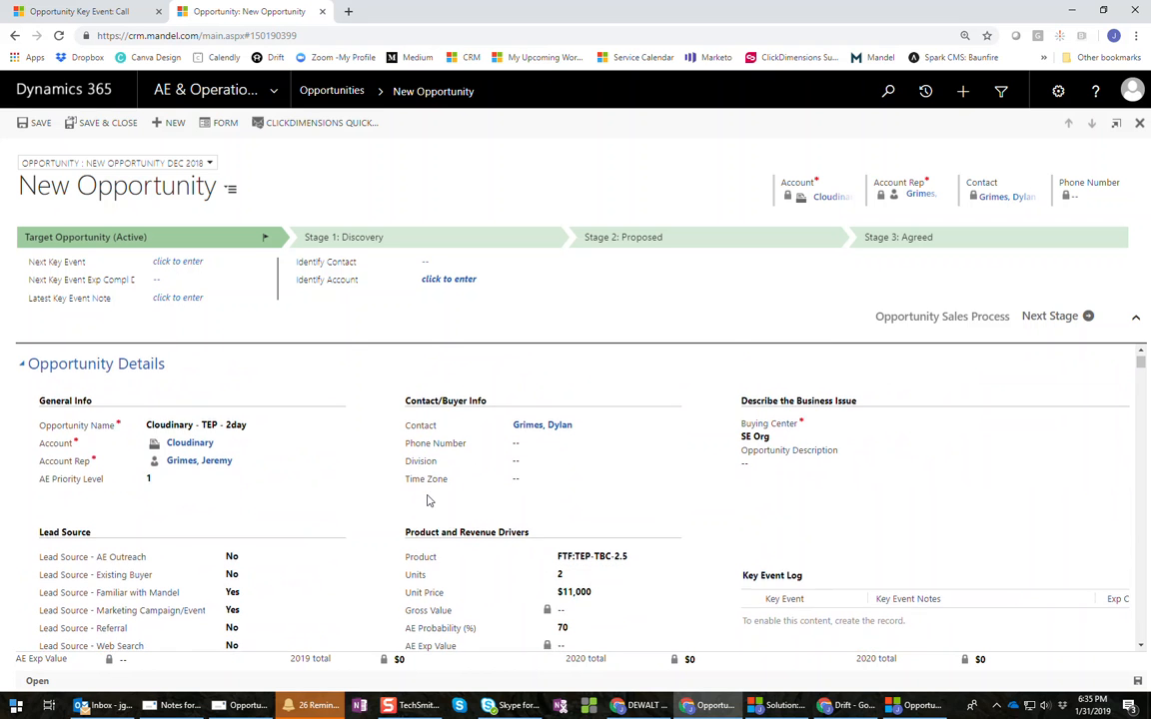
{"action": "scroll", "coordinate": [387, 454], "scroll_direction": "down", "scroll_amount": 2}
{"action": "scroll", "coordinate": [430, 539], "scroll_direction": "up", "scroll_amount": 2}
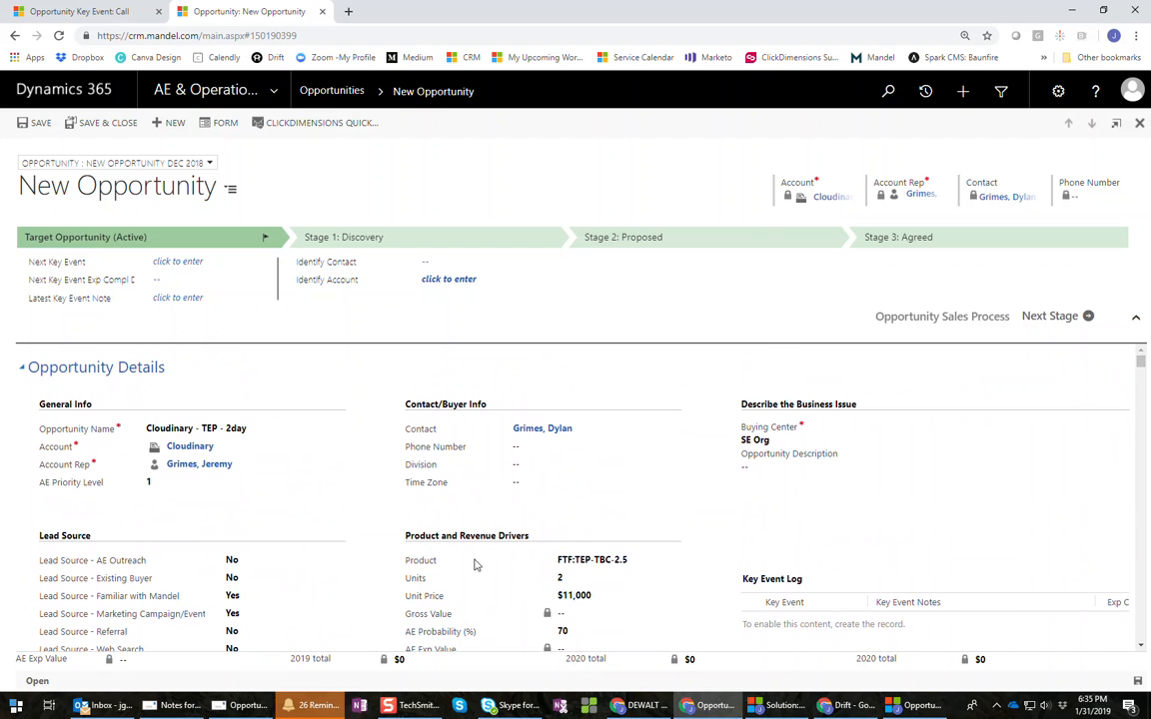
{"action": "scroll", "coordinate": [462, 569], "scroll_direction": "down", "scroll_amount": 2}
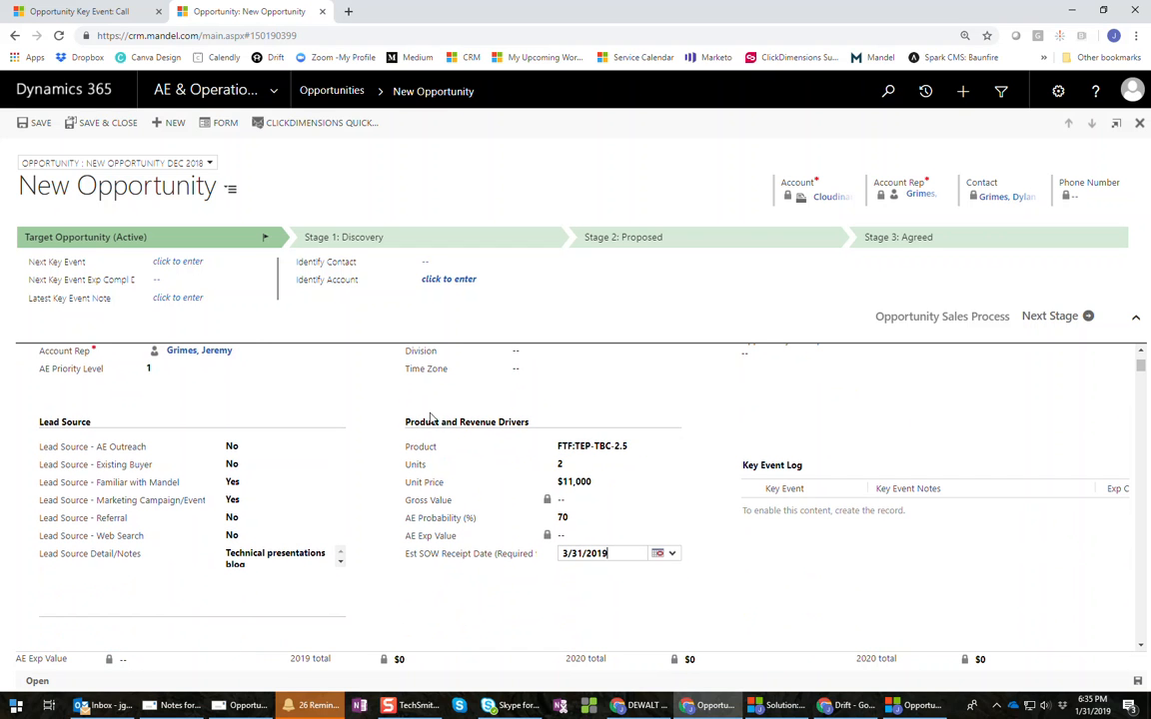
{"action": "scroll", "coordinate": [464, 428], "scroll_direction": "up", "scroll_amount": 2}
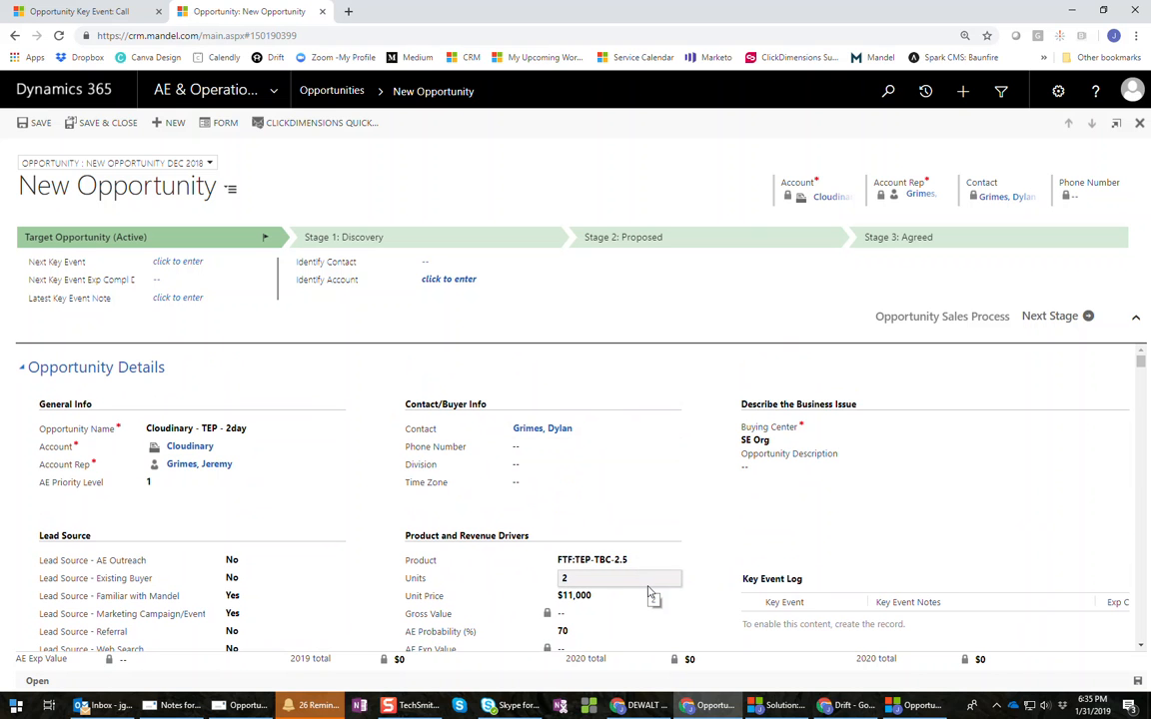
{"action": "scroll", "coordinate": [649, 597], "scroll_direction": "down", "scroll_amount": 2}
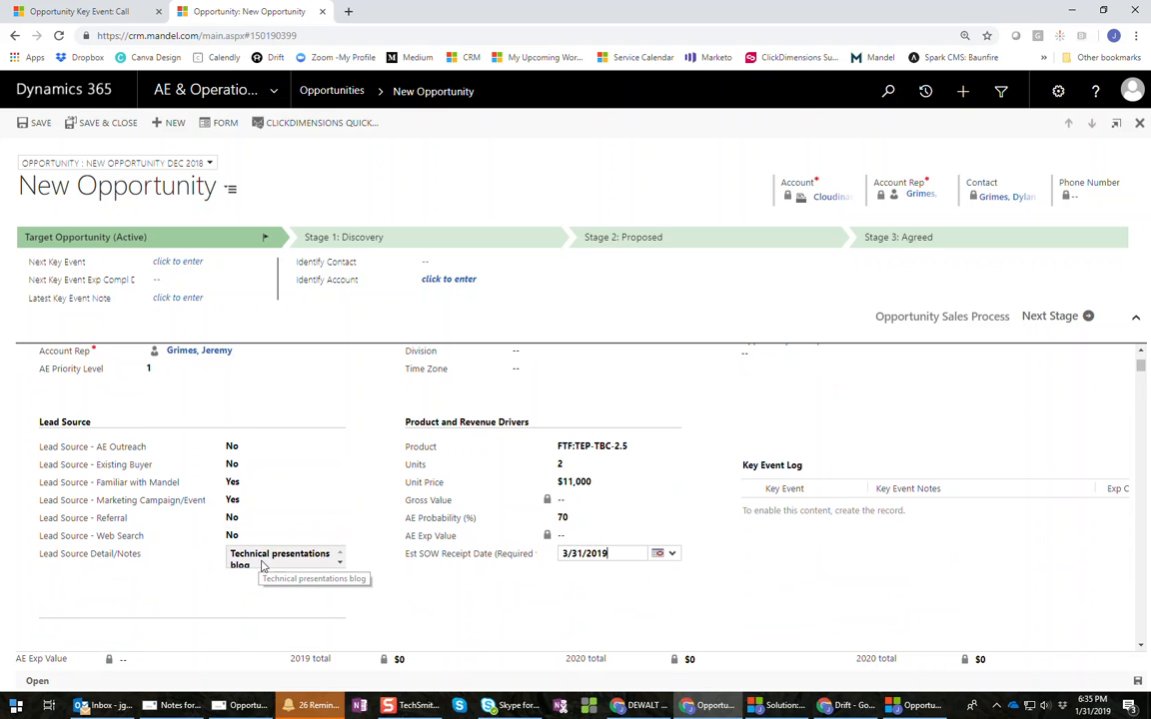
{"action": "scroll", "coordinate": [290, 540], "scroll_direction": "up", "scroll_amount": 2}
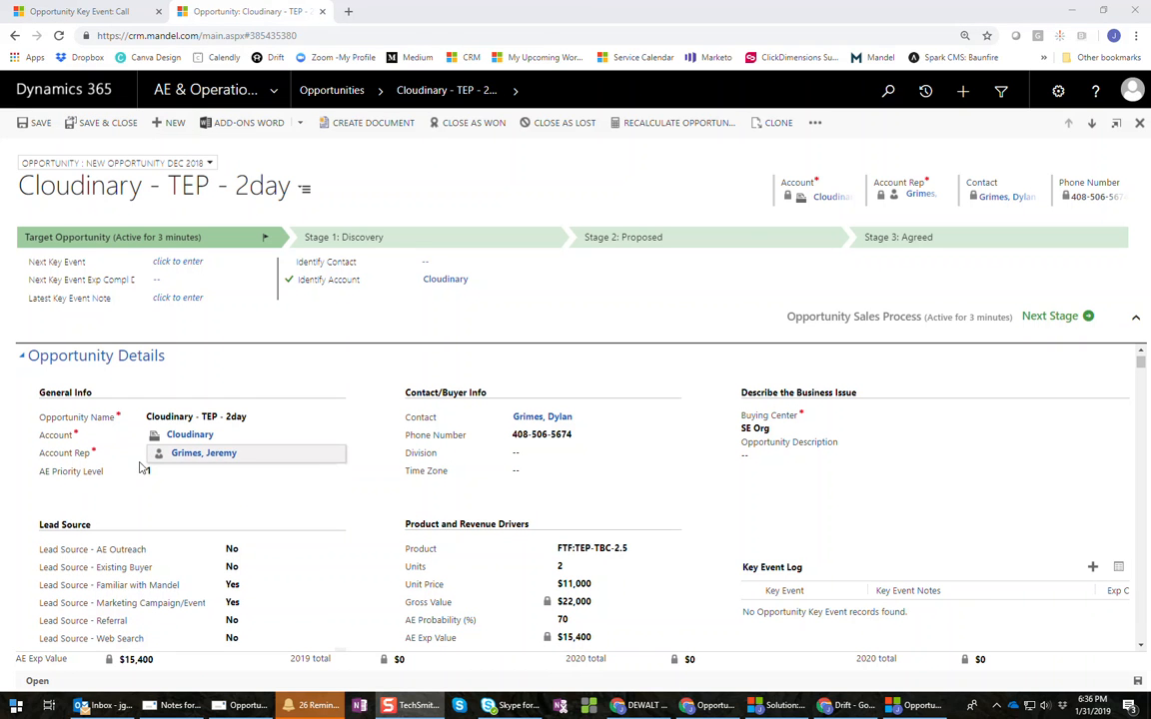
{"action": "left_click", "coordinate": [288, 279]}
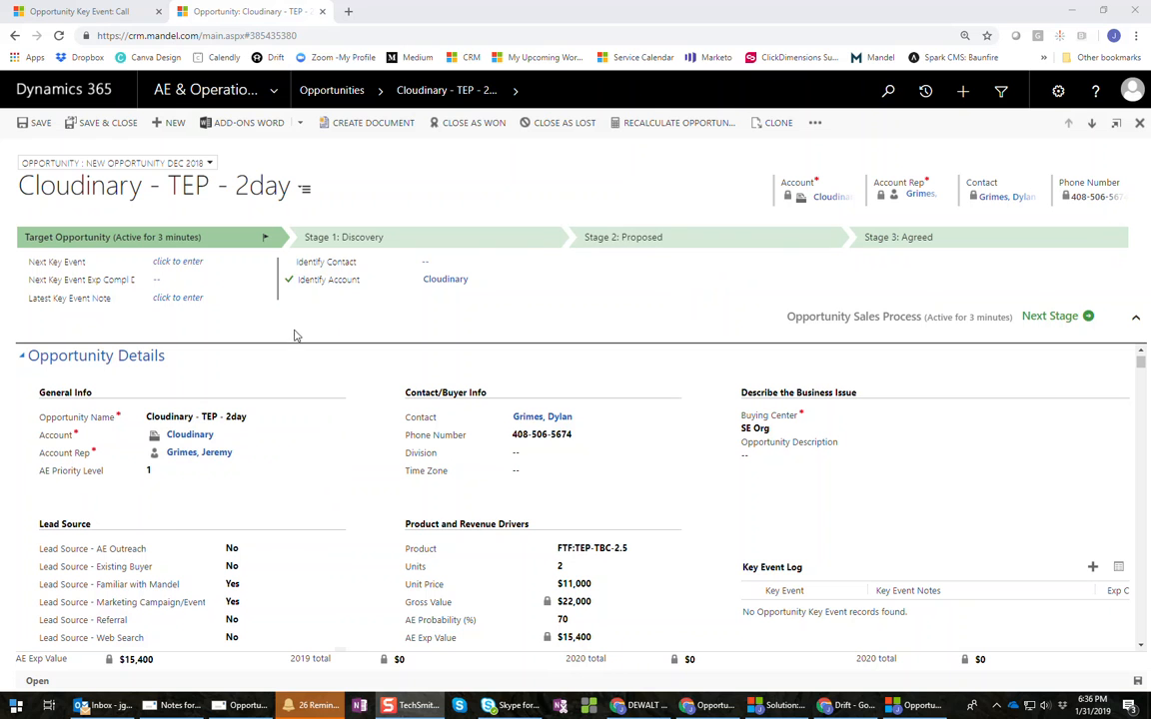
{"action": "left_click", "coordinate": [182, 263]}
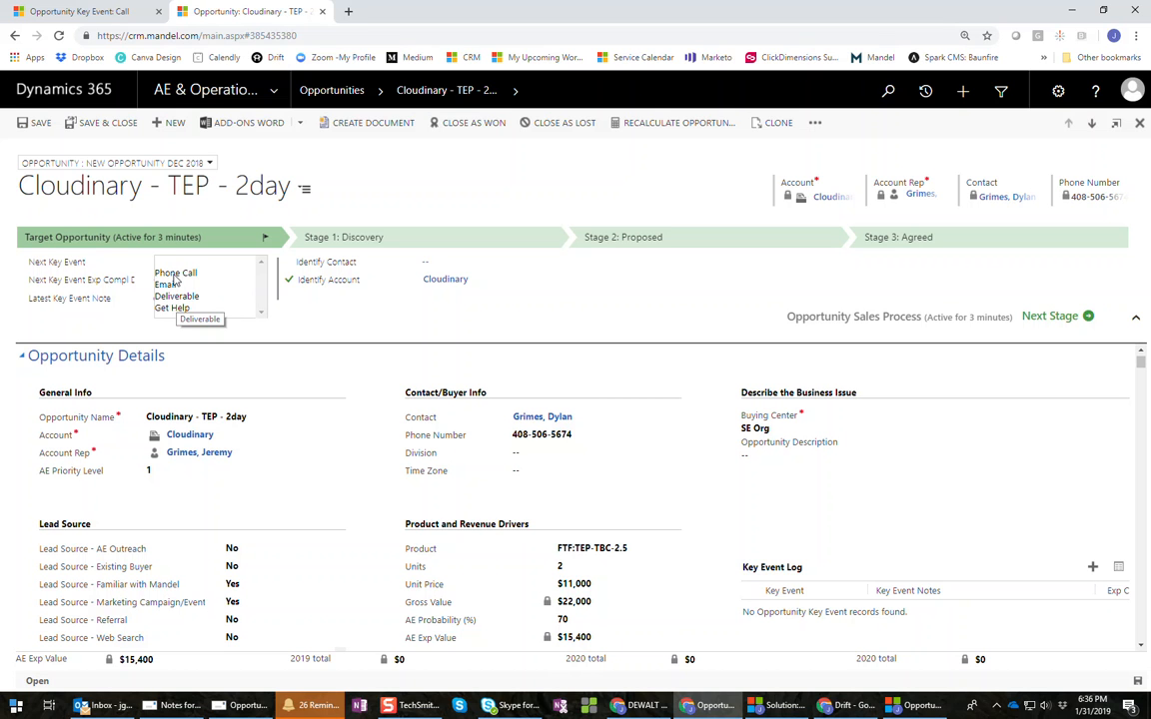
- Set the next key event to Phone Call, expected completion 2/5/2019
{"action": "left_click", "coordinate": [174, 266]}
{"action": "left_click", "coordinate": [197, 302]}
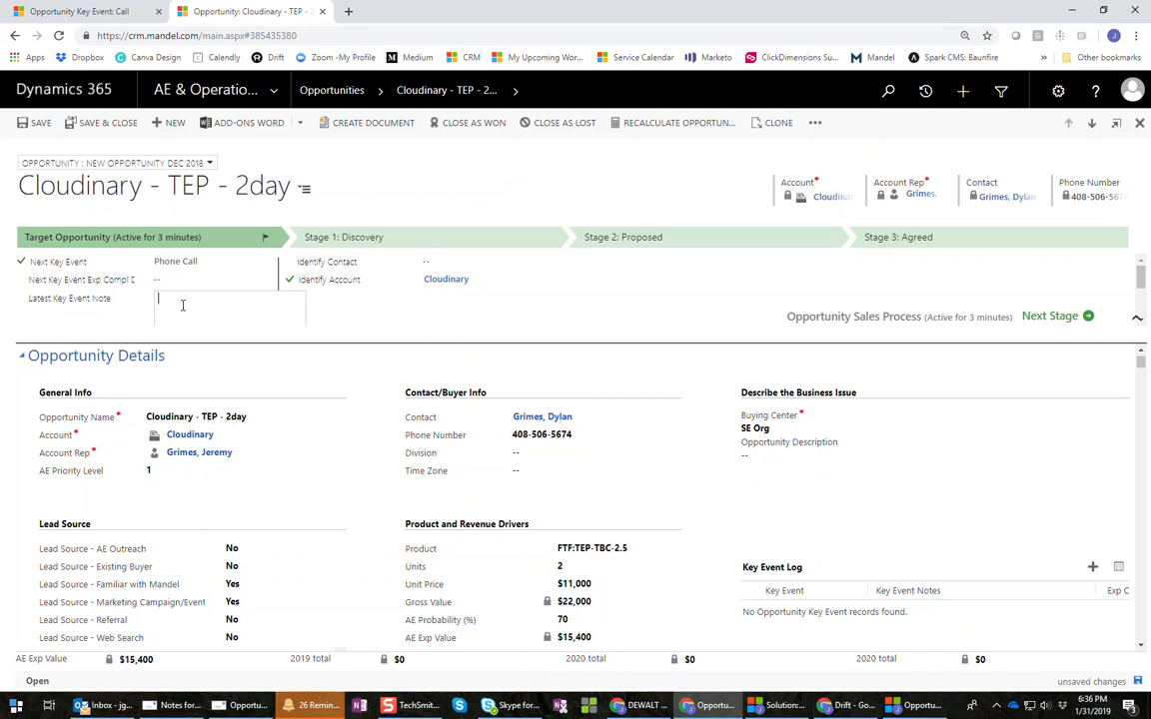
{"action": "left_click", "coordinate": [167, 279]}
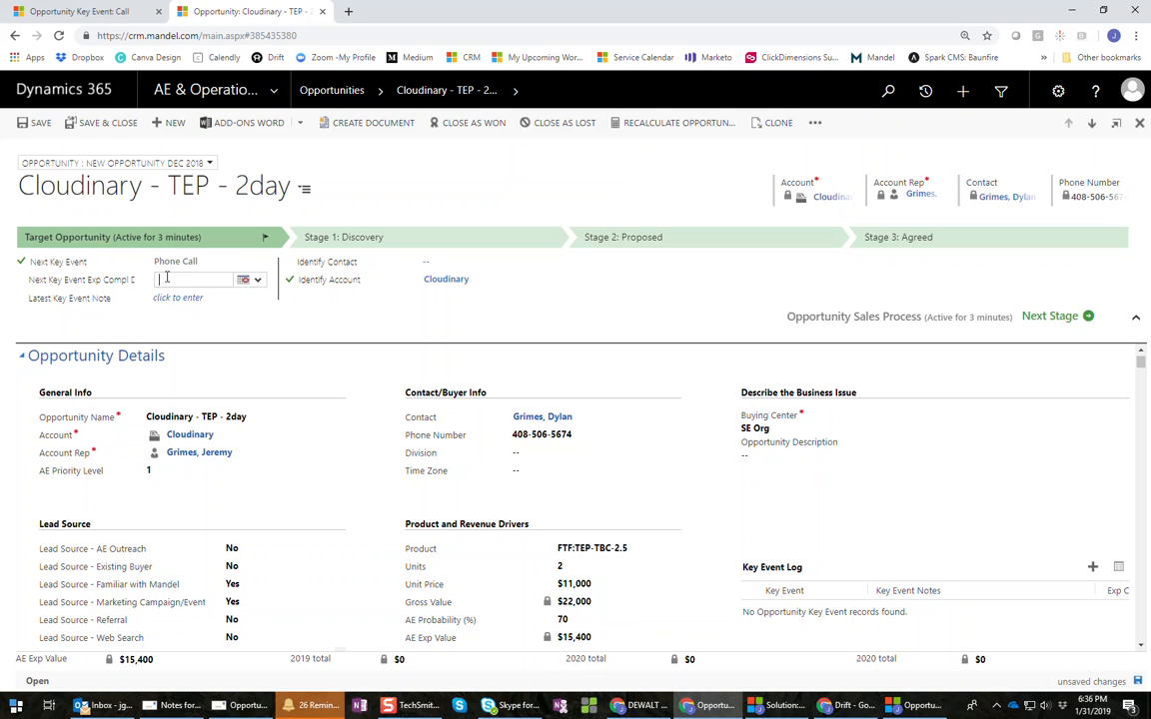
{"action": "left_click", "coordinate": [245, 279]}
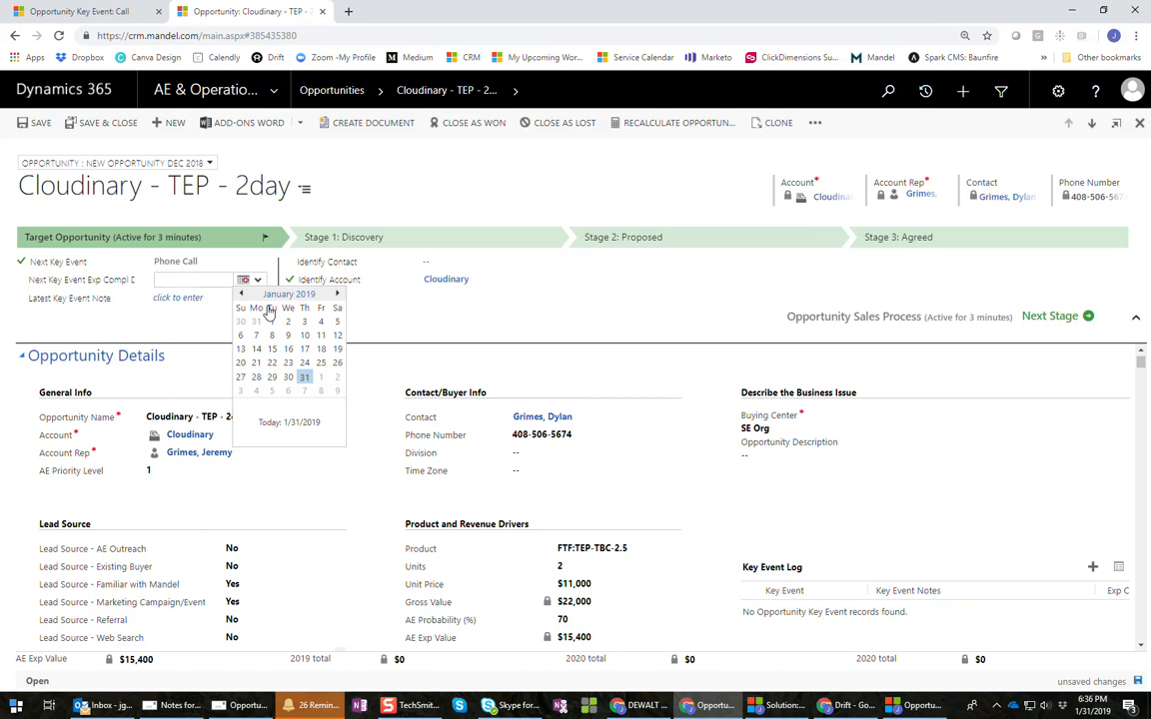
{"action": "left_click", "coordinate": [271, 391]}
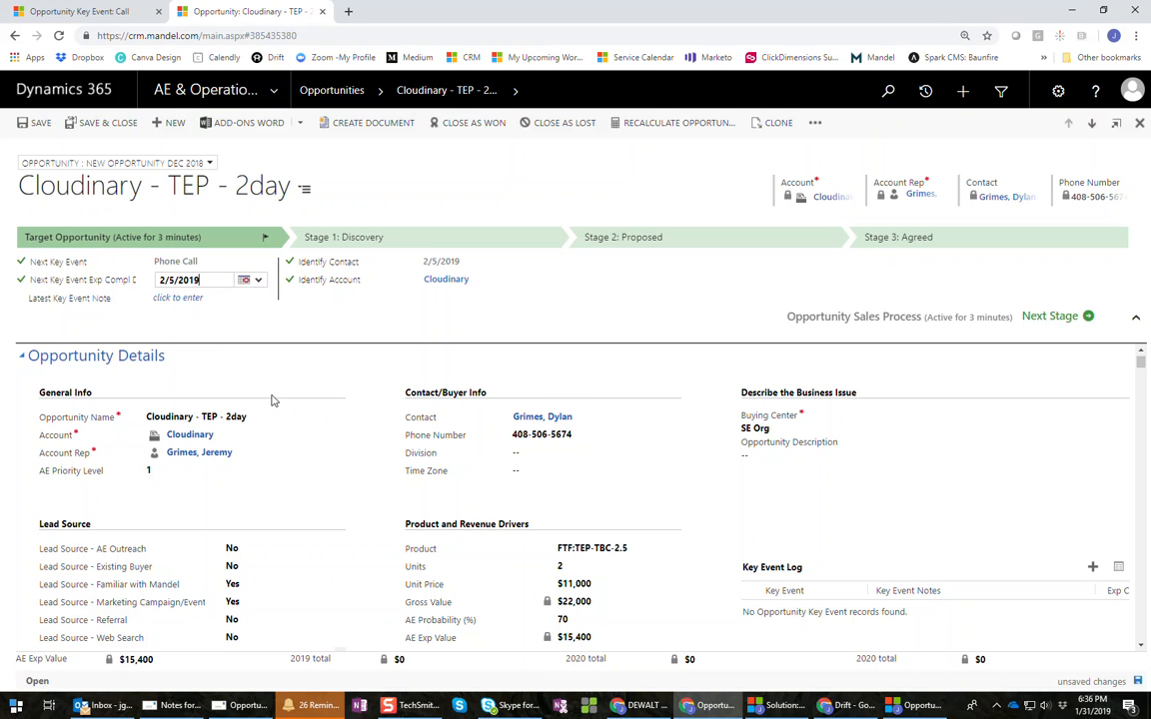
- Add a latest key event note about a follow-up call on the proposal, then save the opportunity
{"action": "left_click", "coordinate": [211, 307]}
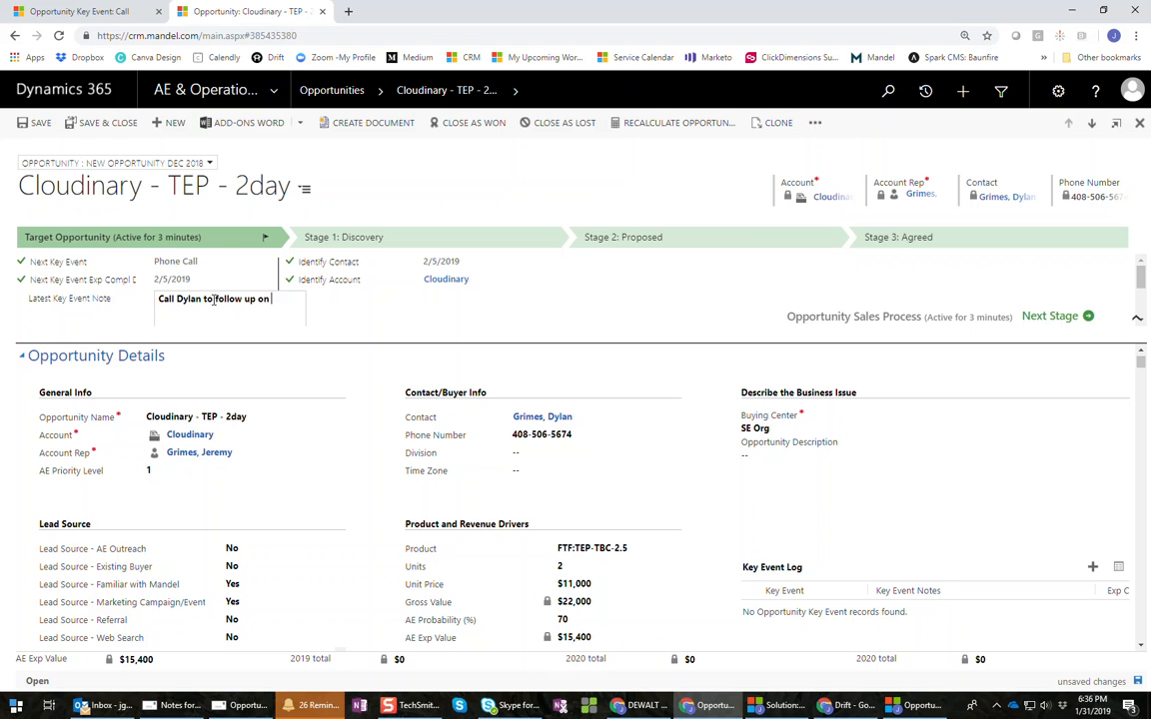
{"action": "type", "text": "Call Dylan to follow up on proposal."}
{"action": "left_click", "coordinate": [330, 316]}
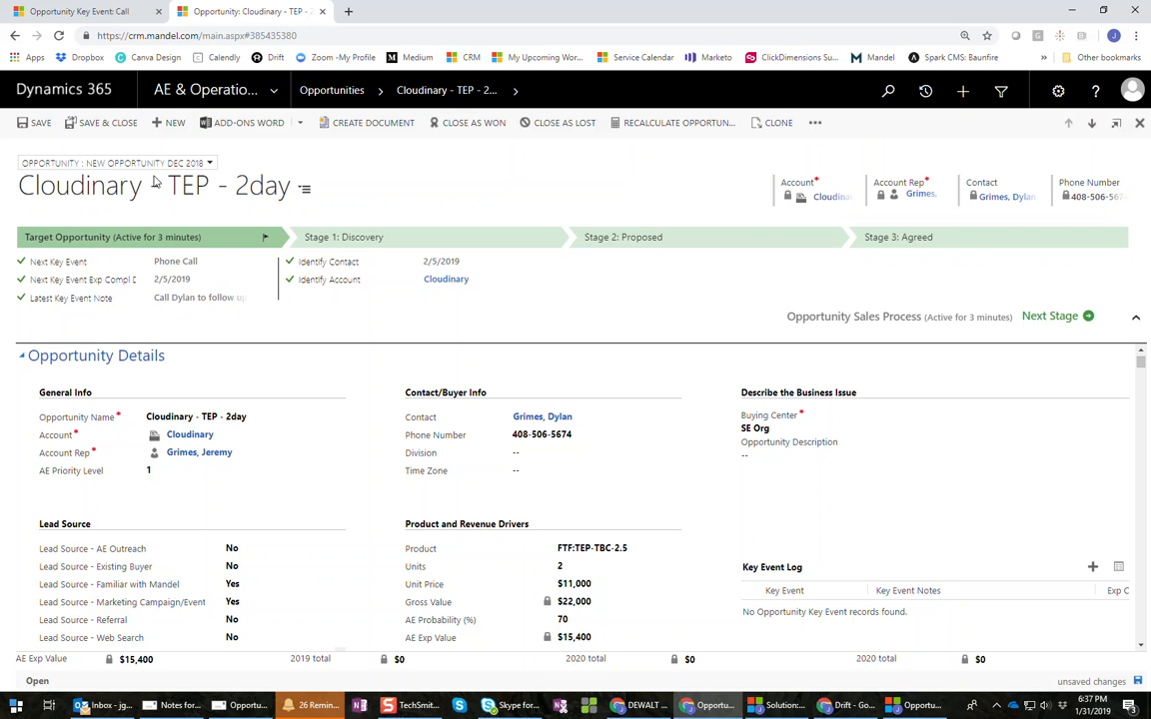
{"action": "left_click", "coordinate": [35, 122]}
{"action": "left_click", "coordinate": [35, 122]}
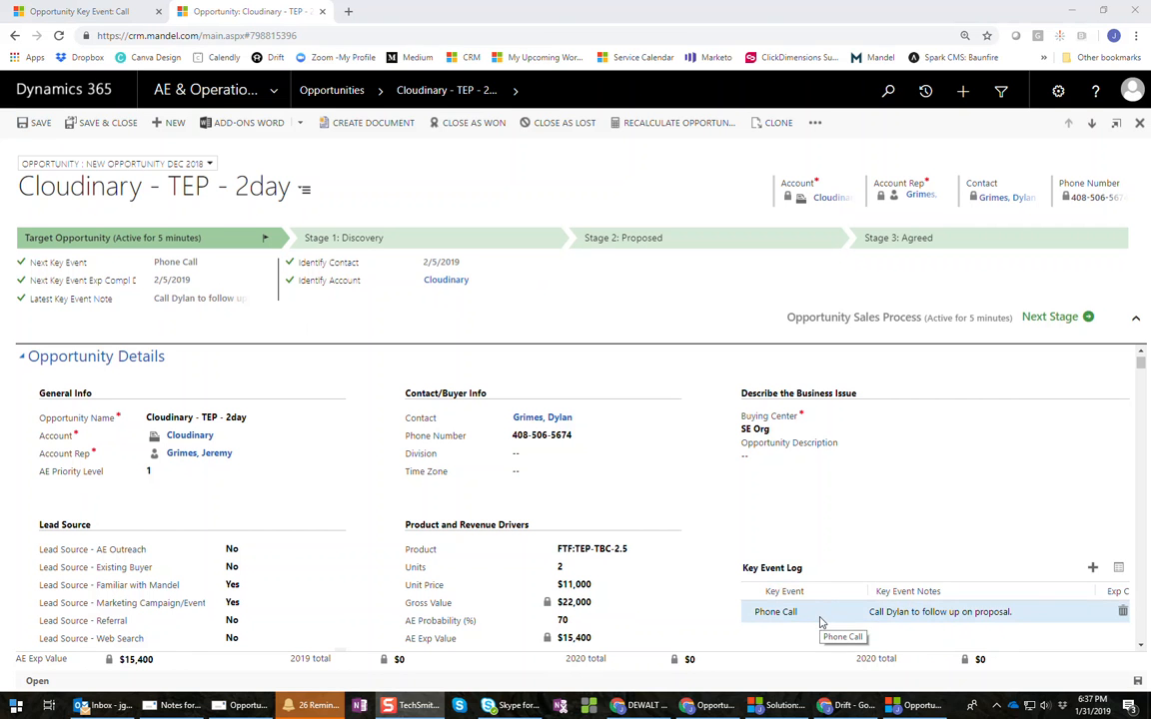
- Check the Key Event Log shows the Phone Call entry, then expand the AE & Operations navigation
{"action": "scroll", "coordinate": [822, 618], "scroll_direction": "down", "scroll_amount": 1}
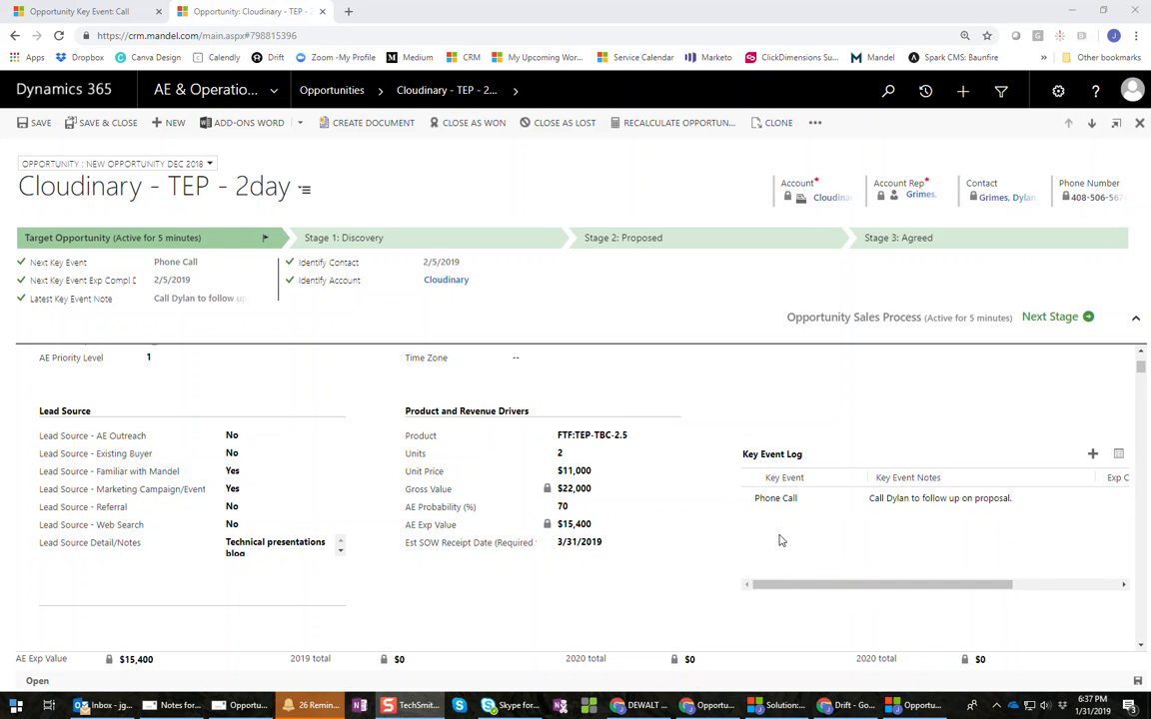
{"action": "scroll", "coordinate": [865, 570], "scroll_direction": "up", "scroll_amount": 1}
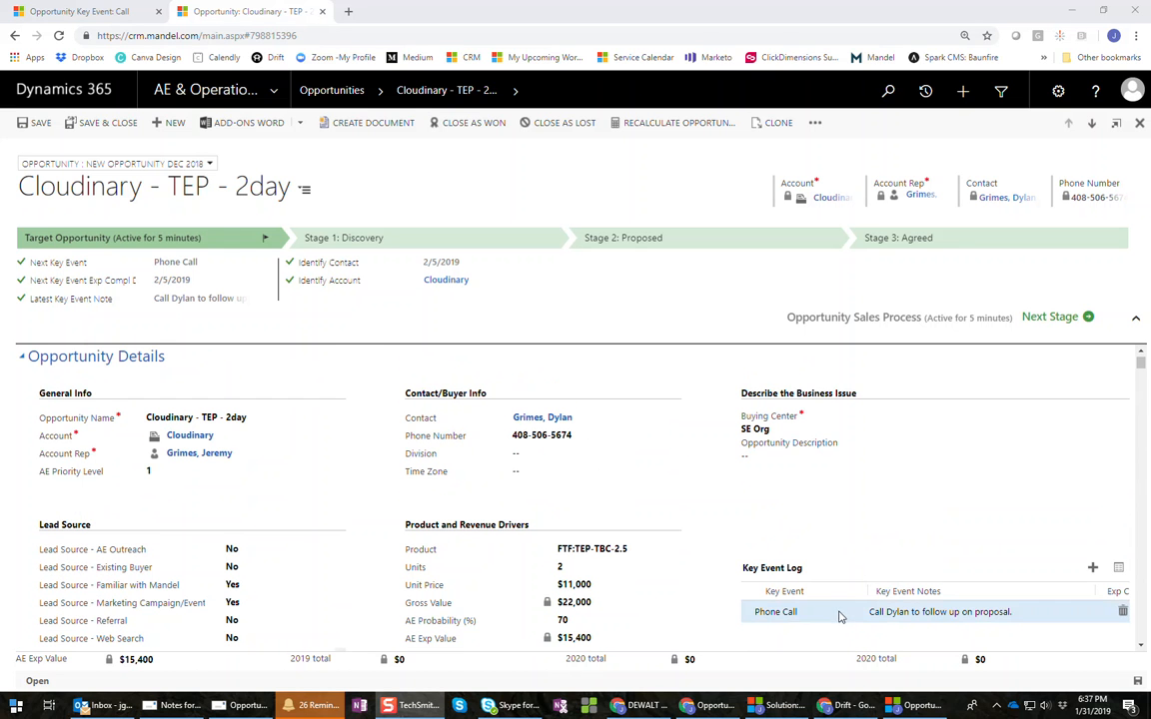
{"action": "scroll", "coordinate": [819, 636], "scroll_direction": "up", "scroll_amount": 1}
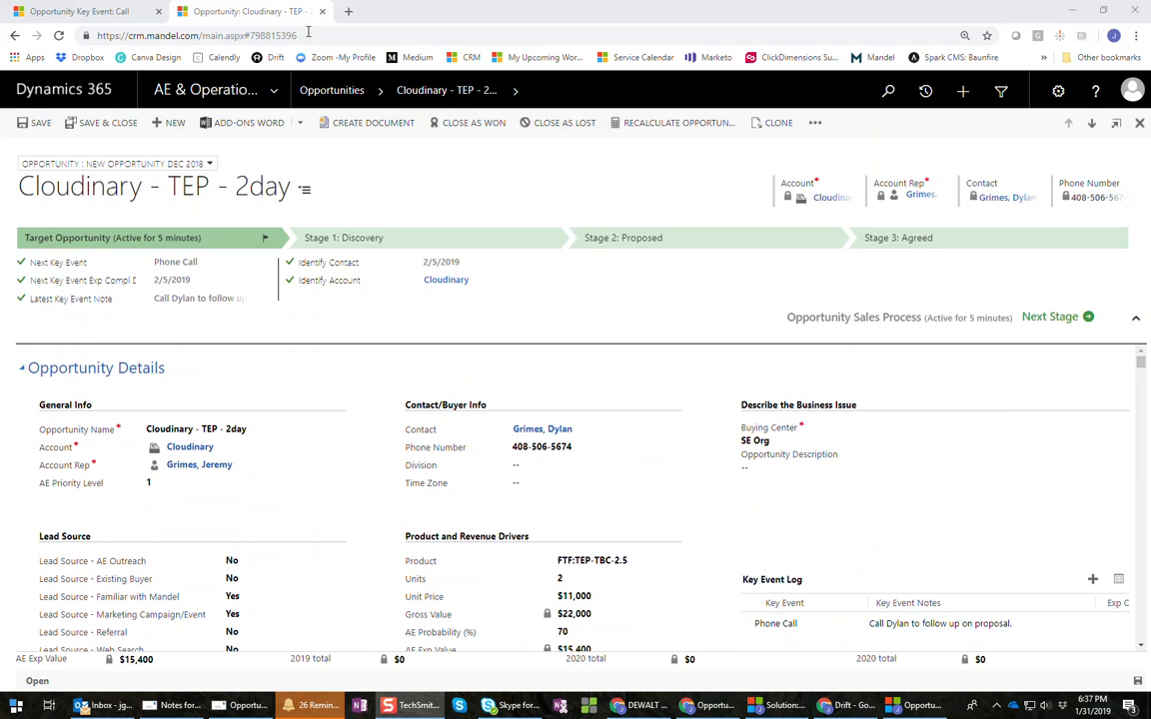
{"action": "left_click", "coordinate": [273, 91]}
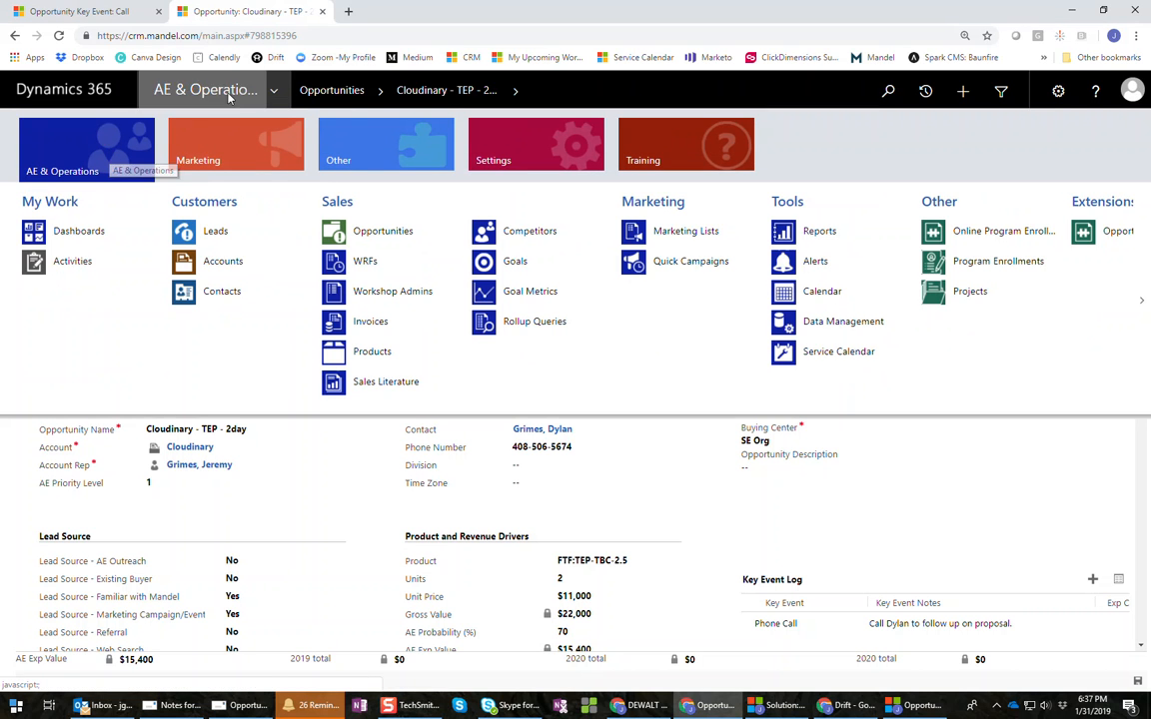
- Go to Dashboards in AE & Operations and load My Key Event Dash
{"action": "left_click", "coordinate": [81, 155]}
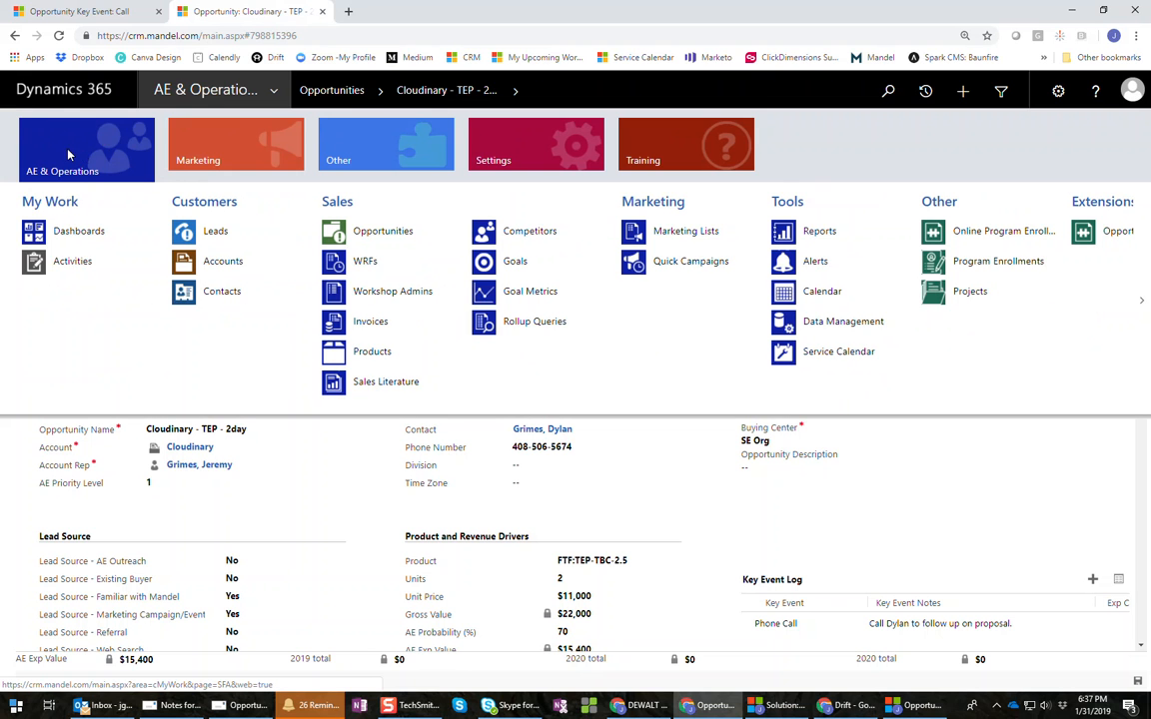
{"action": "left_click", "coordinate": [62, 236]}
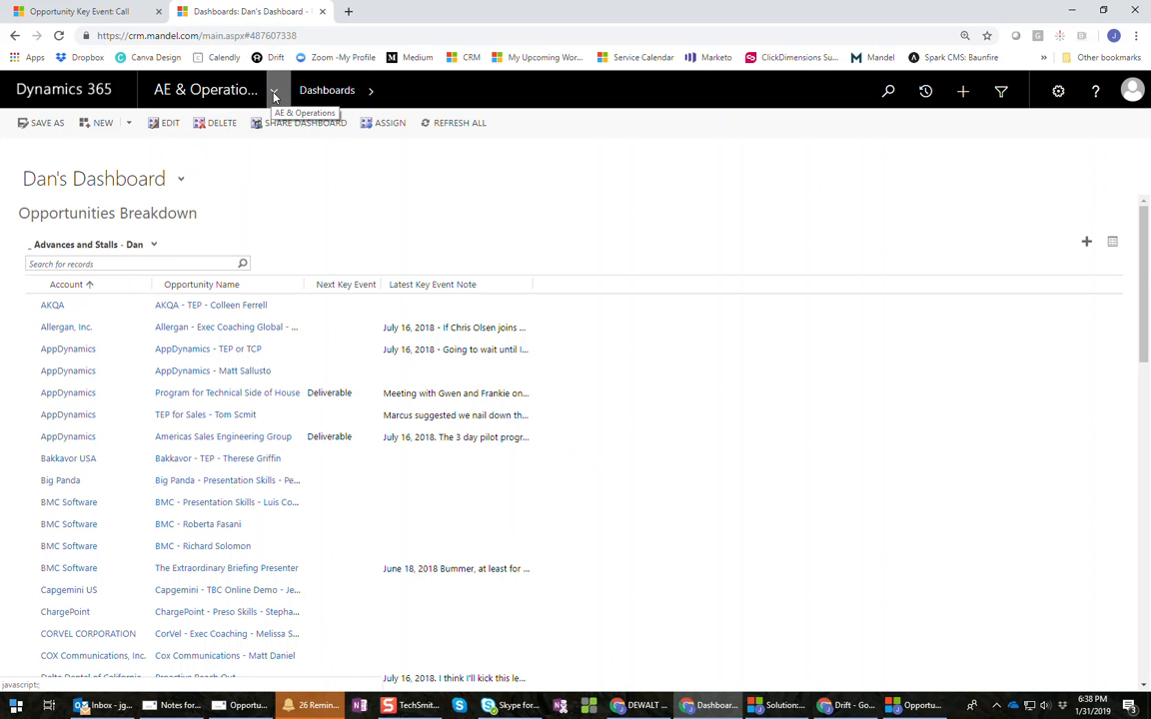
{"action": "left_click", "coordinate": [274, 92]}
{"action": "left_click", "coordinate": [273, 93]}
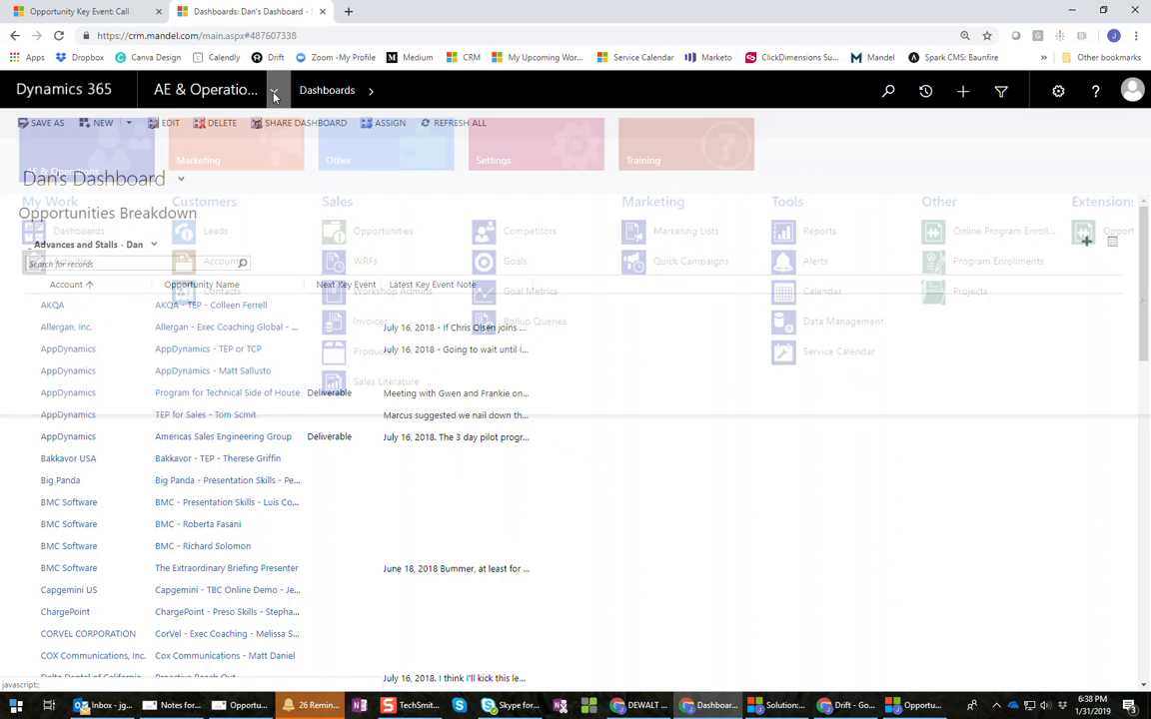
{"action": "left_click", "coordinate": [57, 183]}
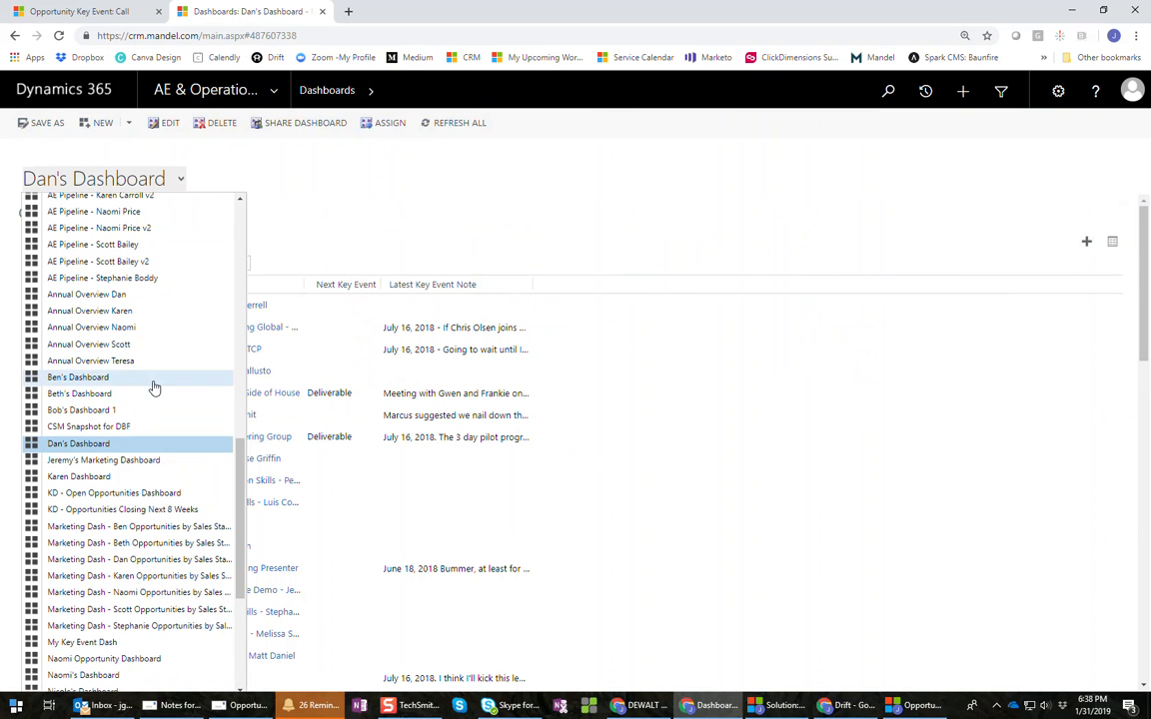
{"action": "scroll", "coordinate": [77, 649], "scroll_direction": "down", "scroll_amount": 2}
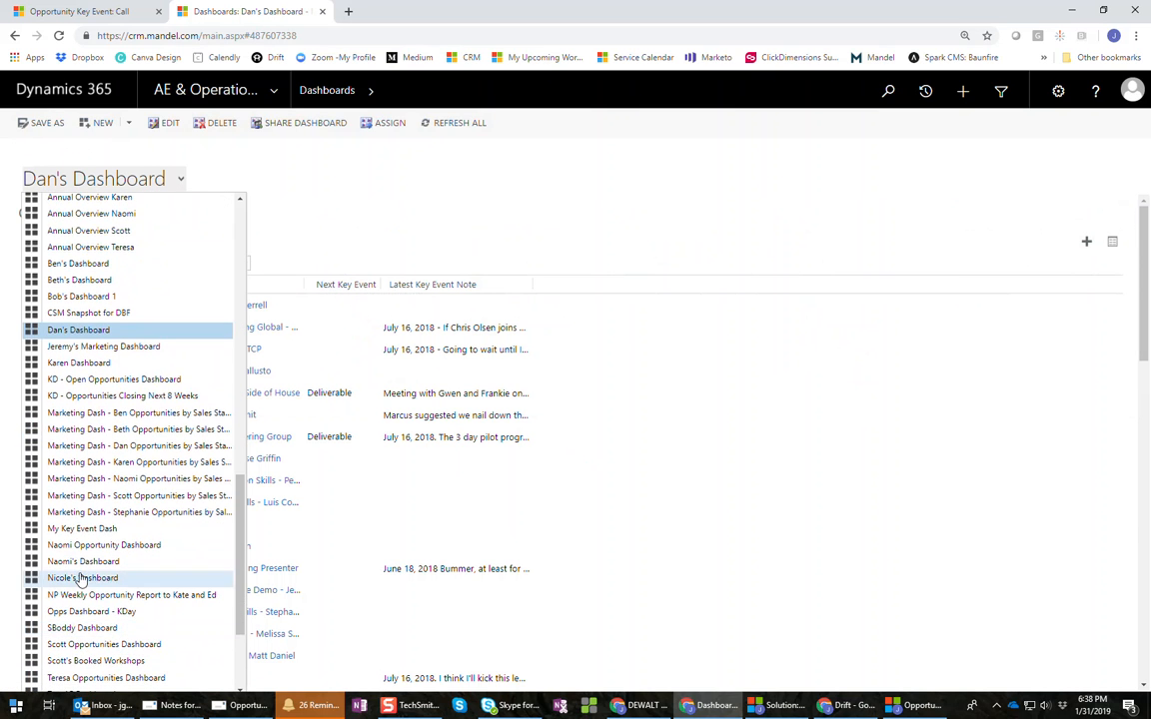
{"action": "left_click", "coordinate": [71, 533]}
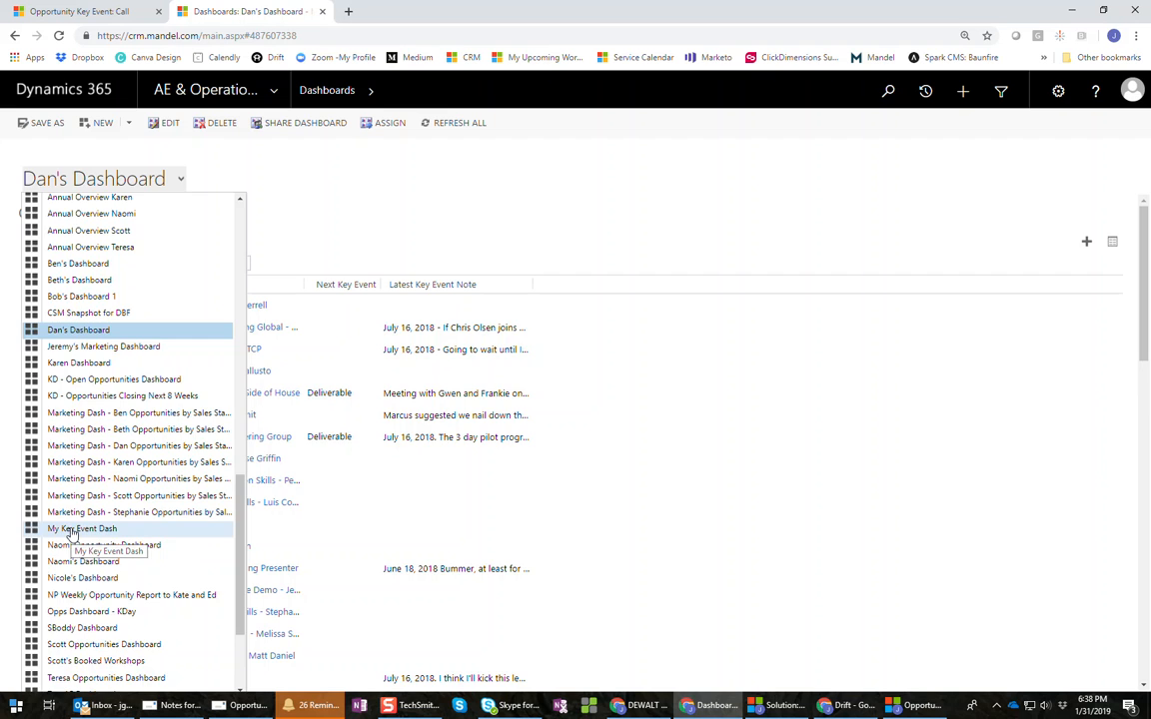
{"action": "left_click", "coordinate": [71, 533]}
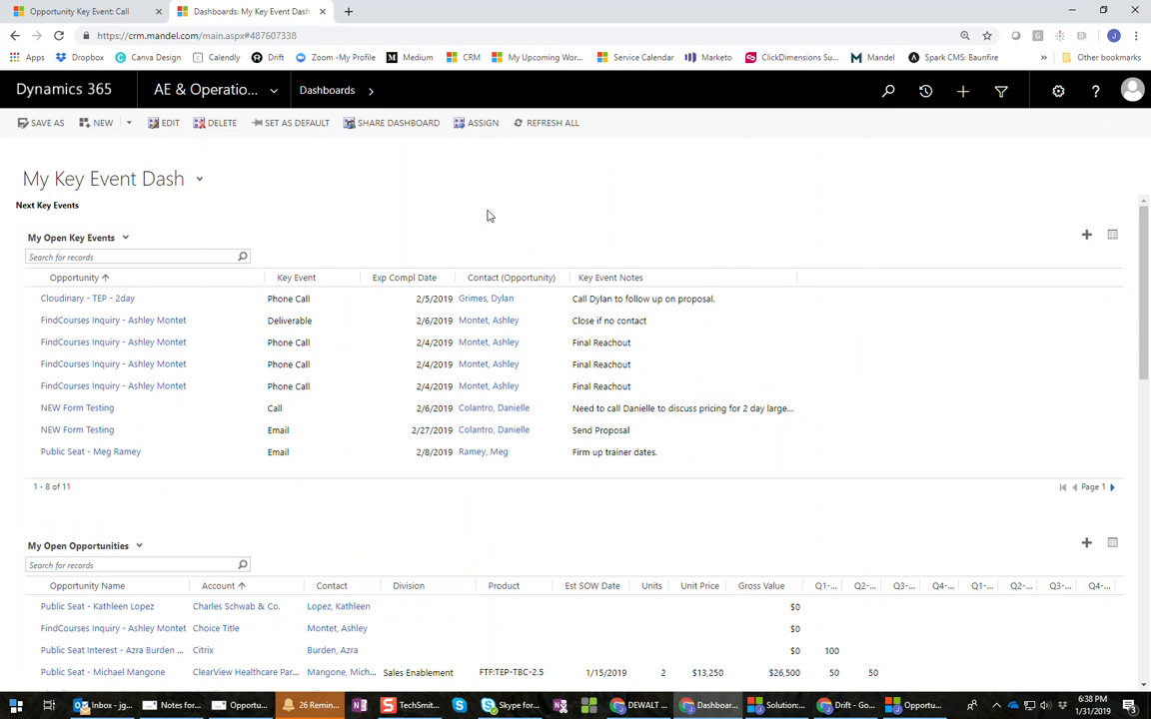
- Sort My Open Key Events by Exp Compl Date and open a listed key event's contact record
{"action": "scroll", "coordinate": [464, 380], "scroll_direction": "down", "scroll_amount": 2}
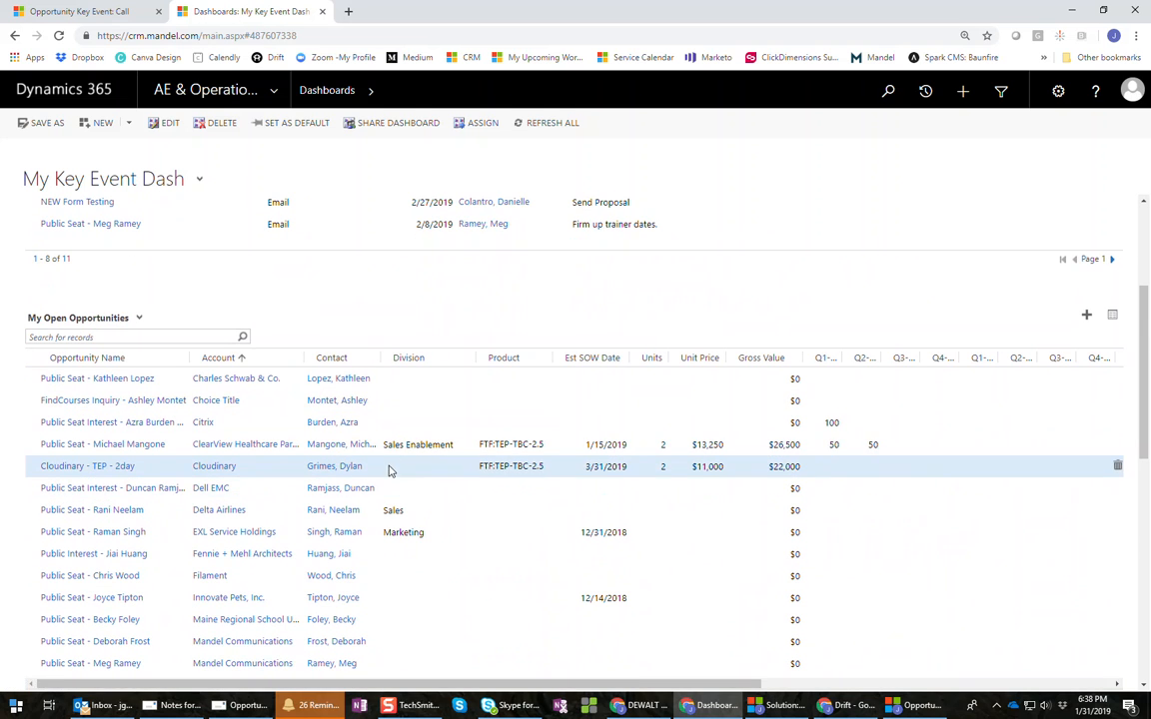
{"action": "scroll", "coordinate": [389, 470], "scroll_direction": "up", "scroll_amount": 1}
{"action": "scroll", "coordinate": [390, 472], "scroll_direction": "up", "scroll_amount": 1}
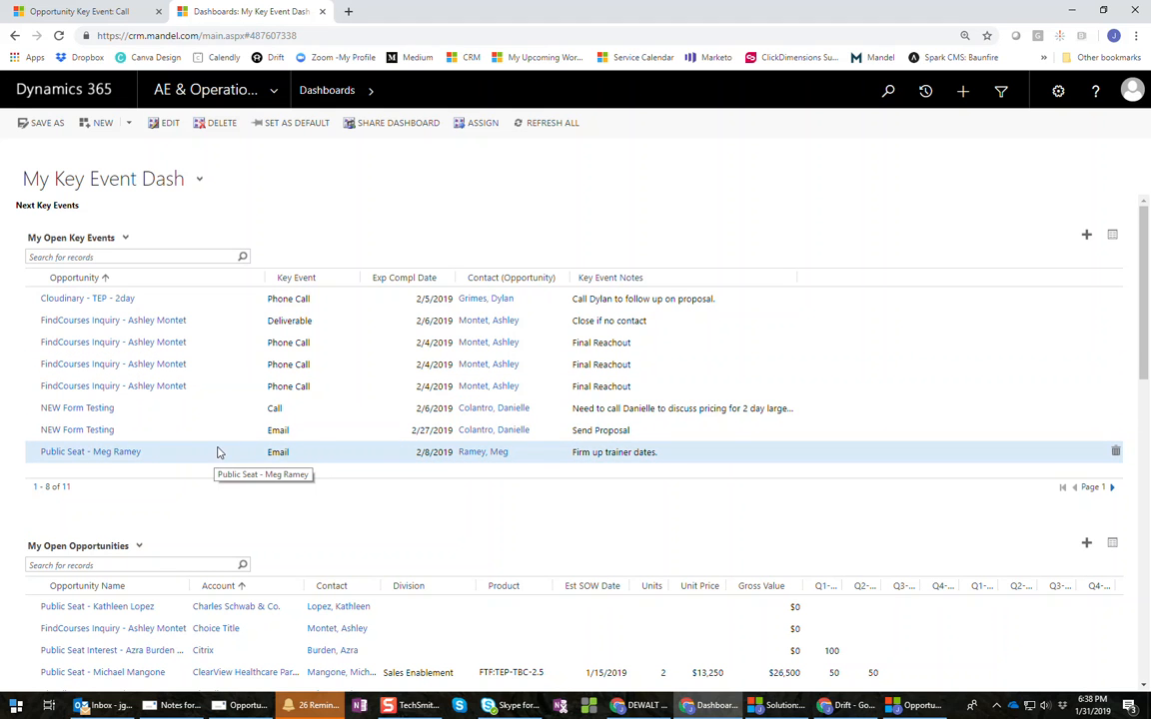
{"action": "left_click", "coordinate": [405, 280]}
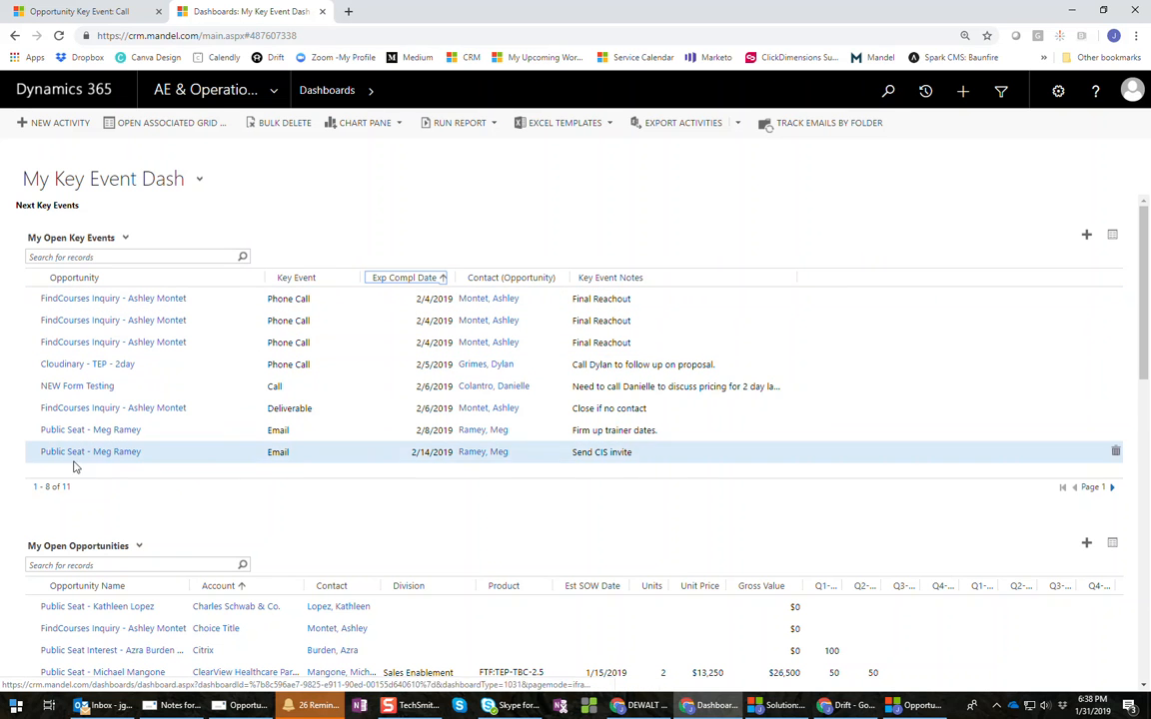
{"action": "left_click", "coordinate": [319, 277]}
{"action": "left_click", "coordinate": [404, 278]}
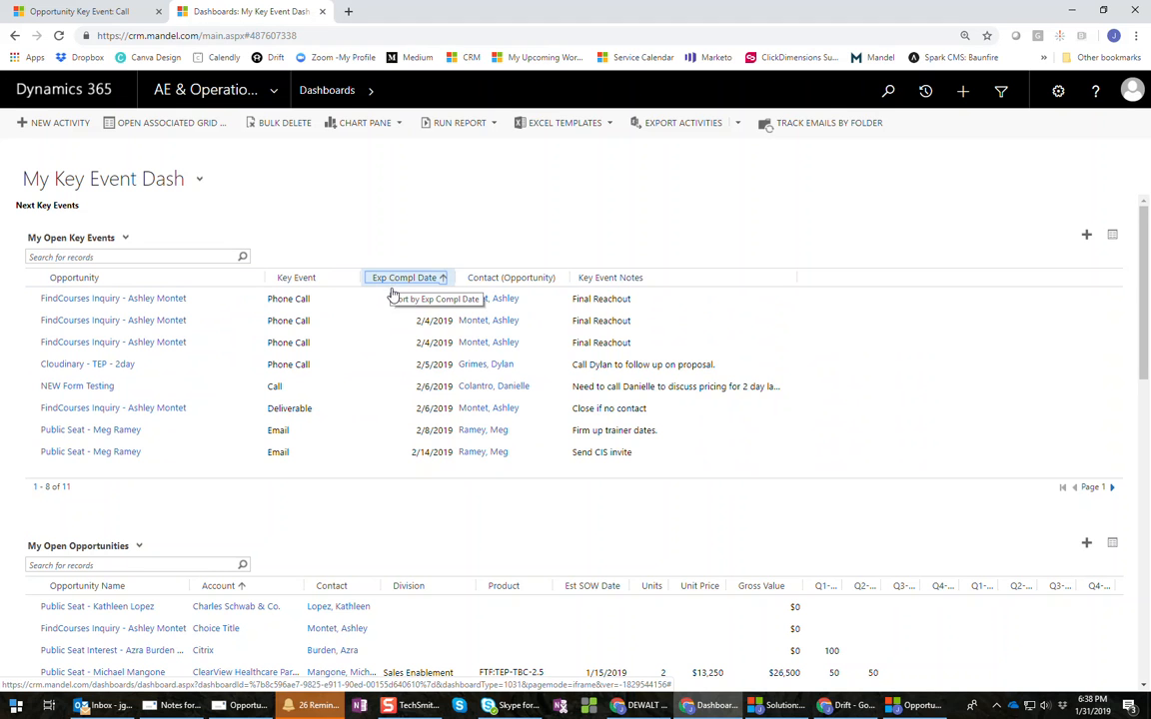
{"action": "left_click", "coordinate": [493, 323]}
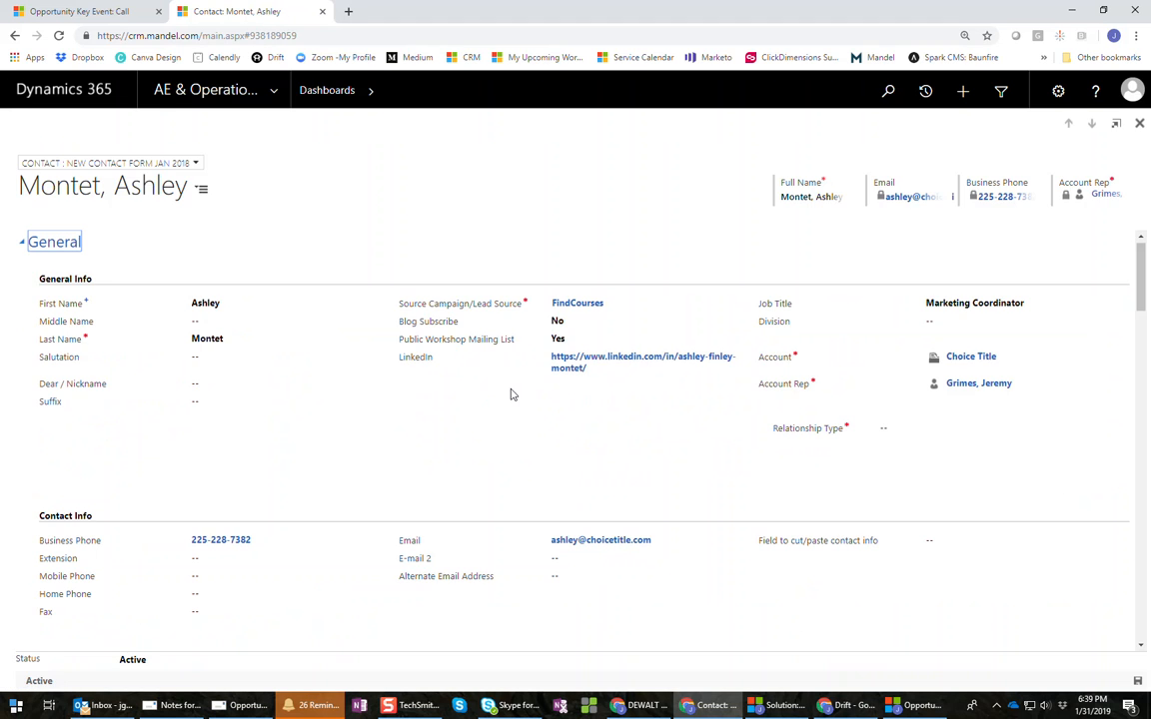
- Reopen the Cloudinary - TEP - 2day opportunity from the dashboard, then go back to My Key Event Dash
{"action": "left_click", "coordinate": [16, 36]}
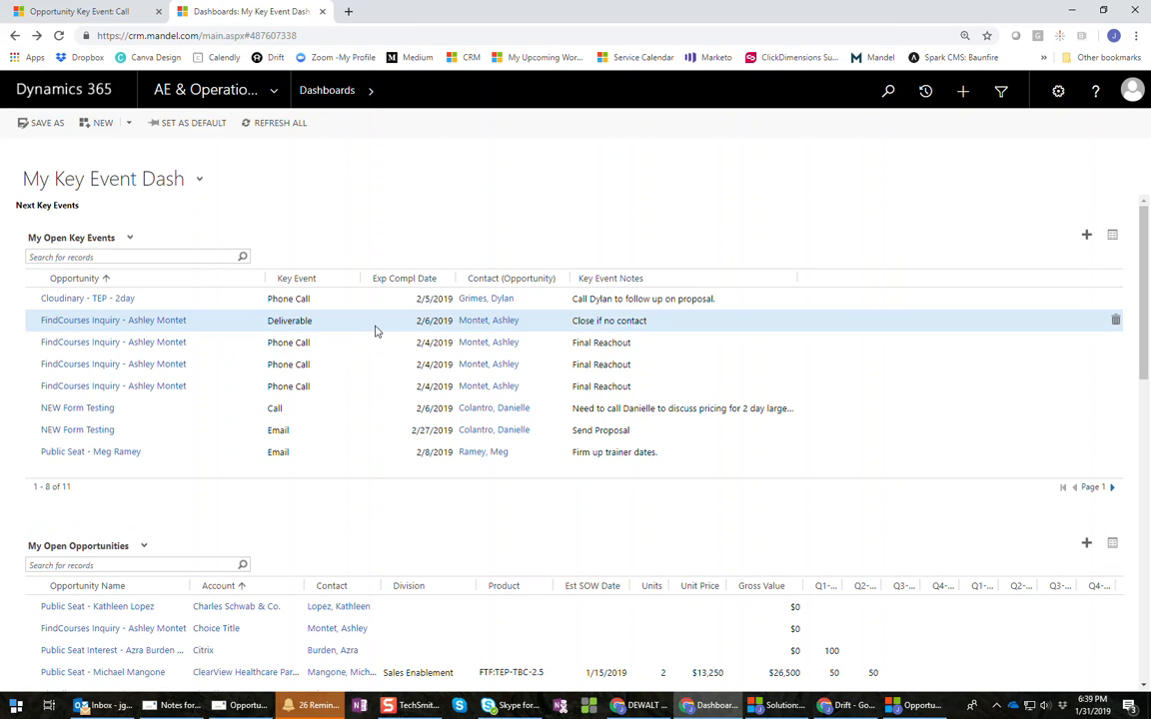
{"action": "left_click", "coordinate": [82, 300]}
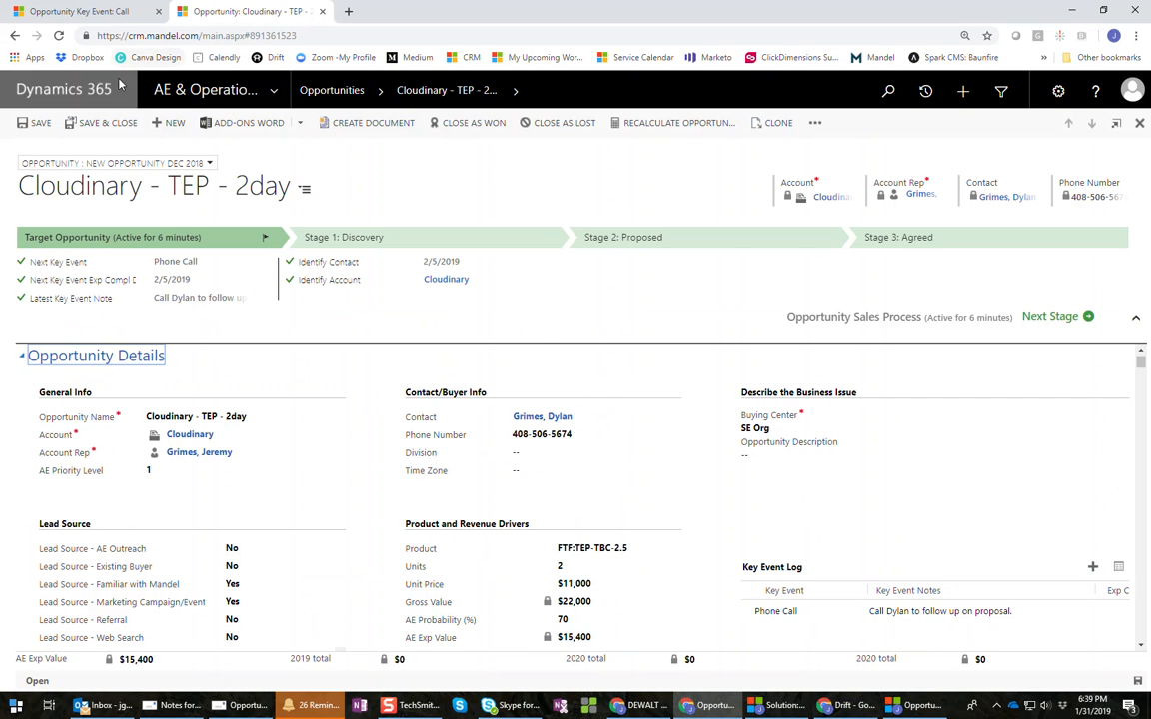
{"action": "left_click", "coordinate": [14, 35]}
{"action": "scroll", "coordinate": [598, 326], "scroll_direction": "down", "scroll_amount": 2}
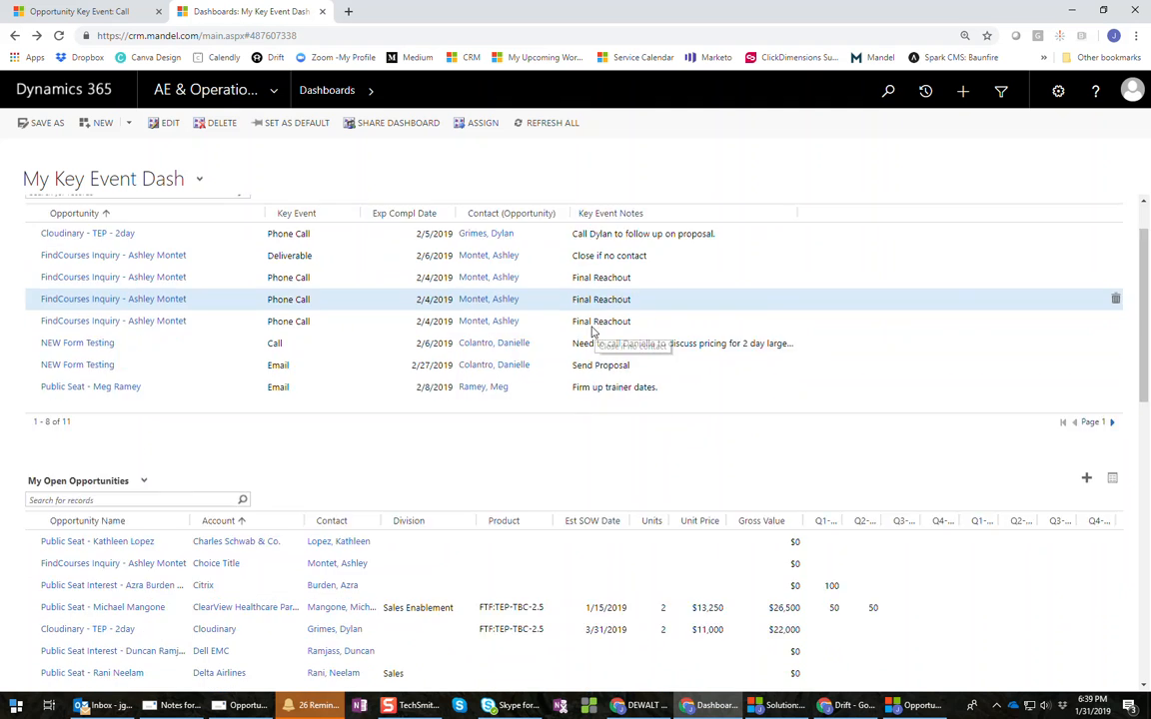
{"action": "scroll", "coordinate": [224, 268], "scroll_direction": "up", "scroll_amount": 2}
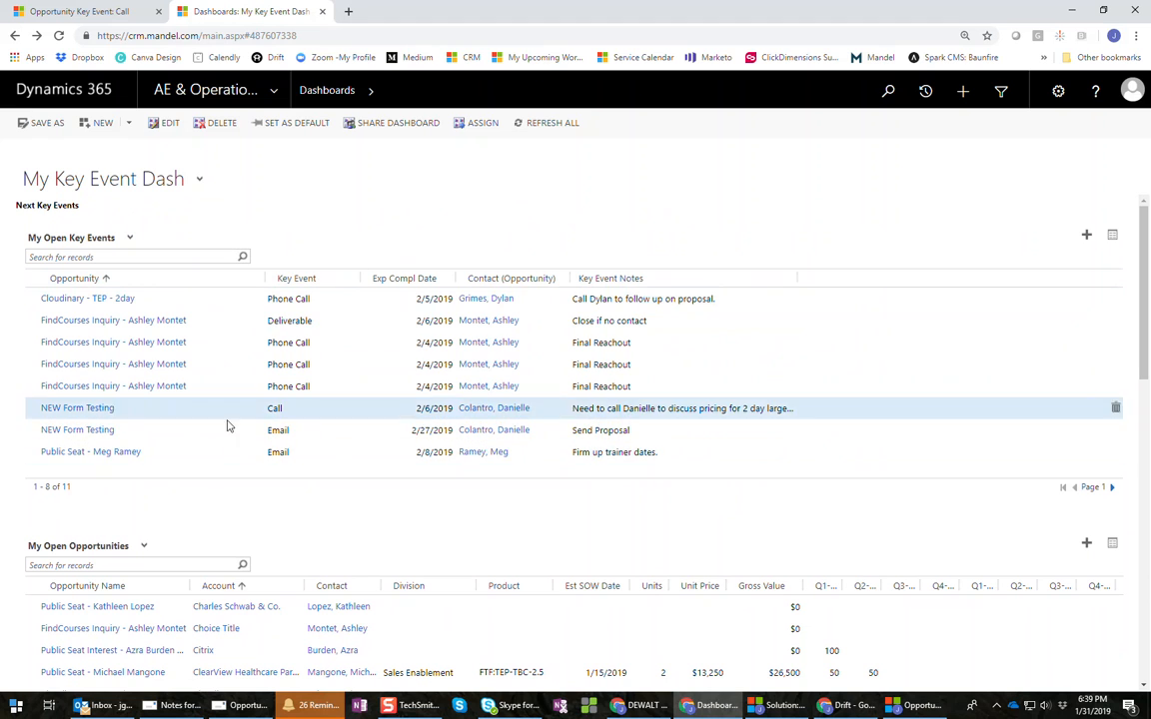
{"action": "left_click", "coordinate": [1114, 241]}
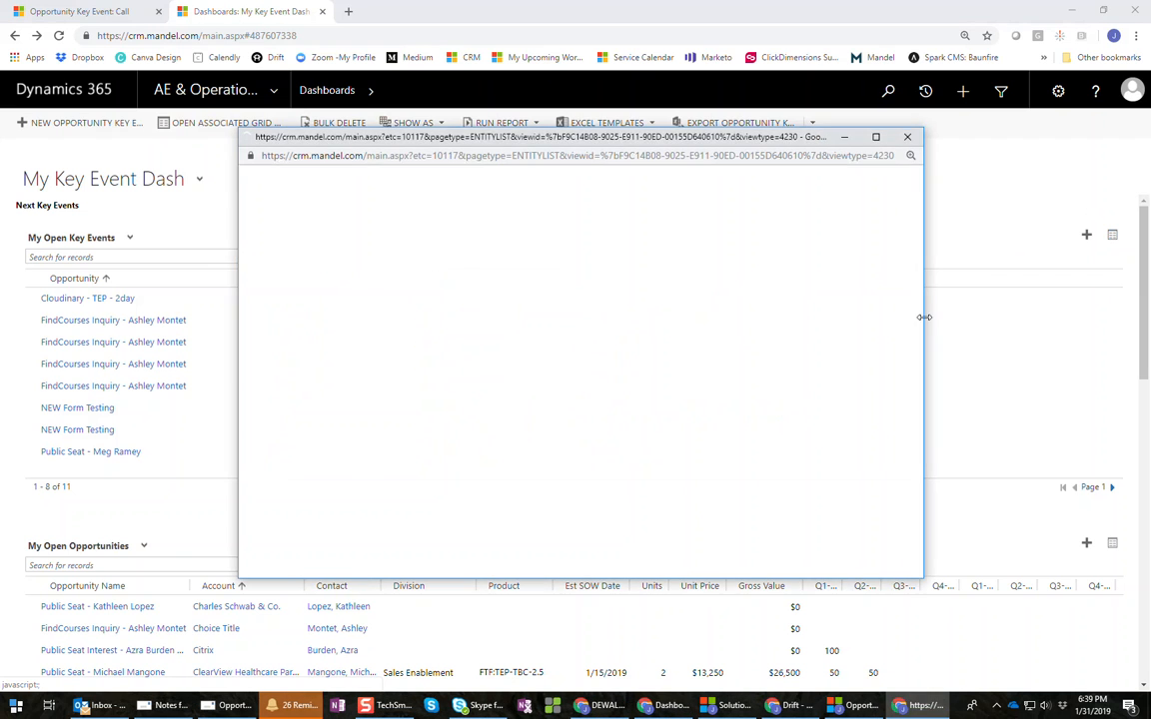
{"action": "left_click", "coordinate": [871, 137]}
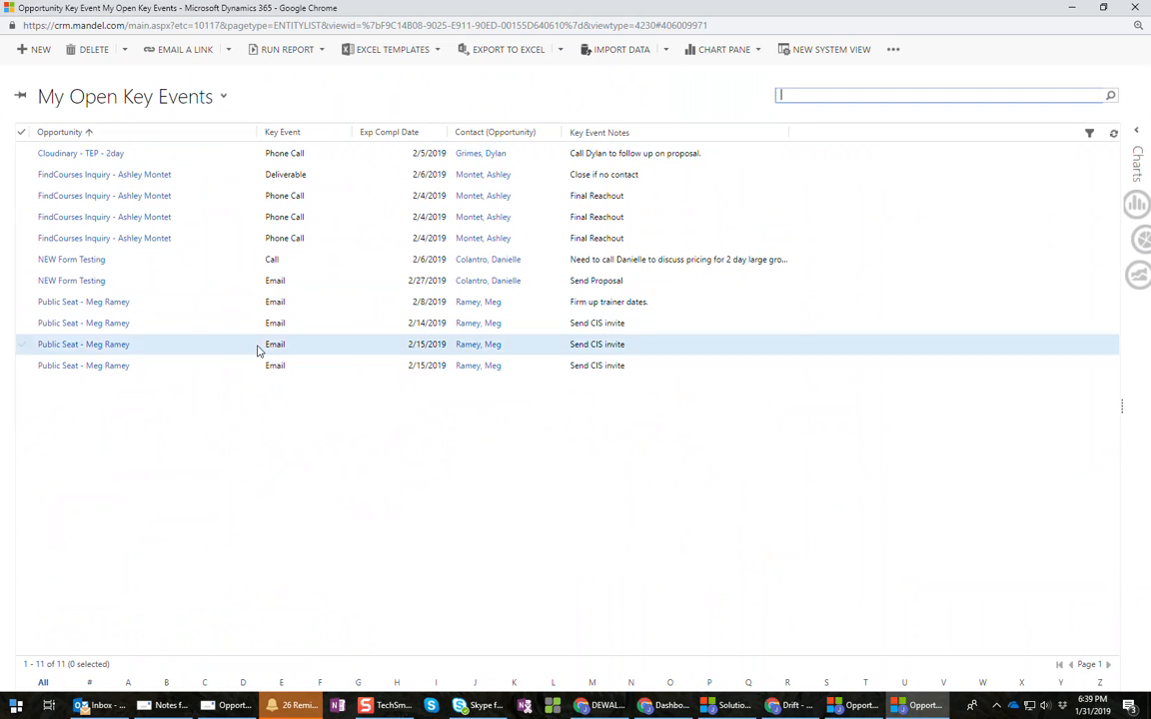
{"action": "left_click", "coordinate": [1136, 8]}
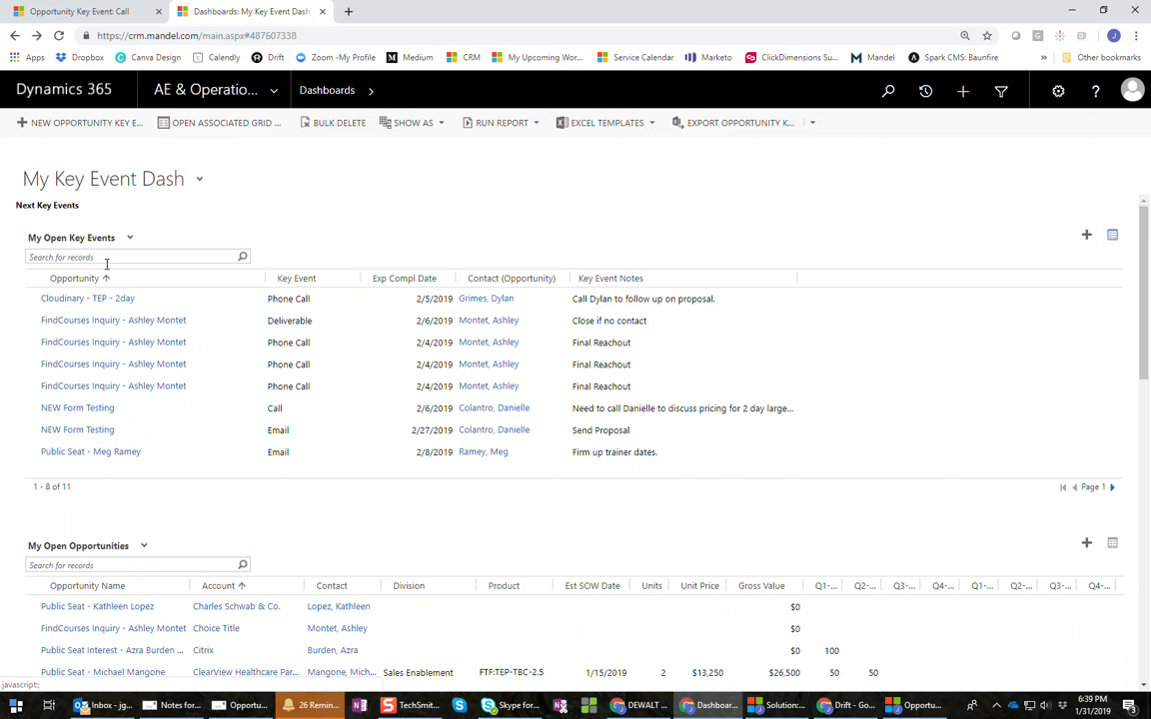
{"action": "scroll", "coordinate": [277, 380], "scroll_direction": "down", "scroll_amount": 3}
{"action": "scroll", "coordinate": [278, 382], "scroll_direction": "down", "scroll_amount": 2}
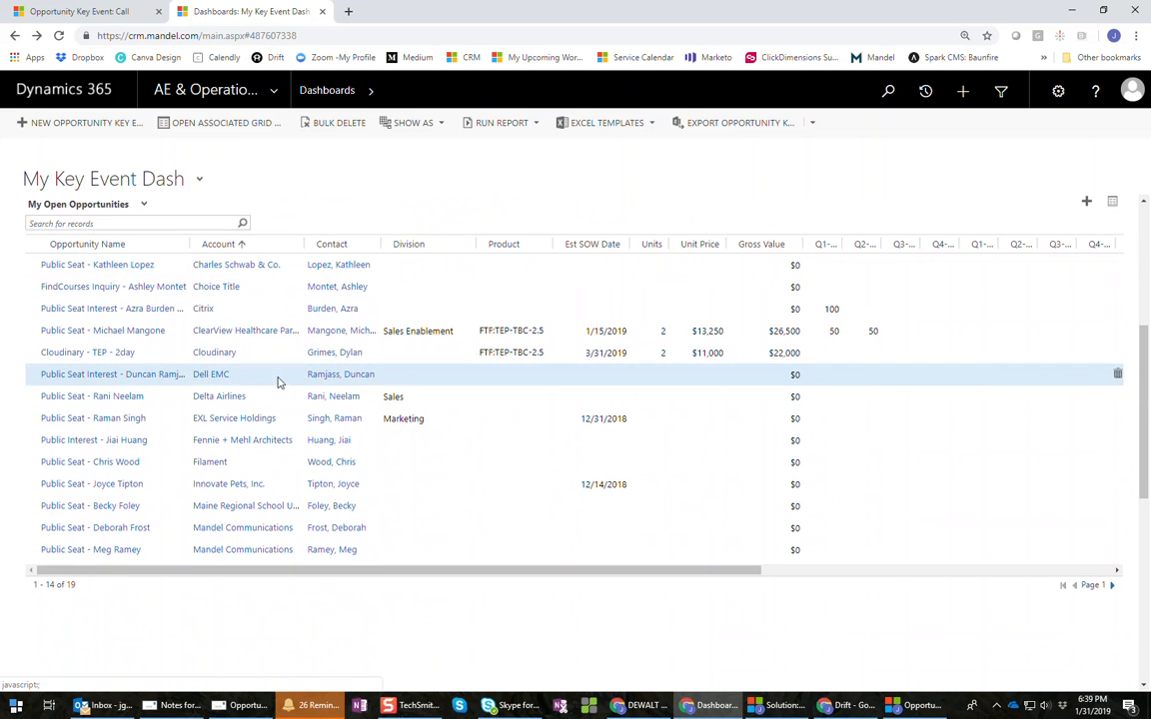